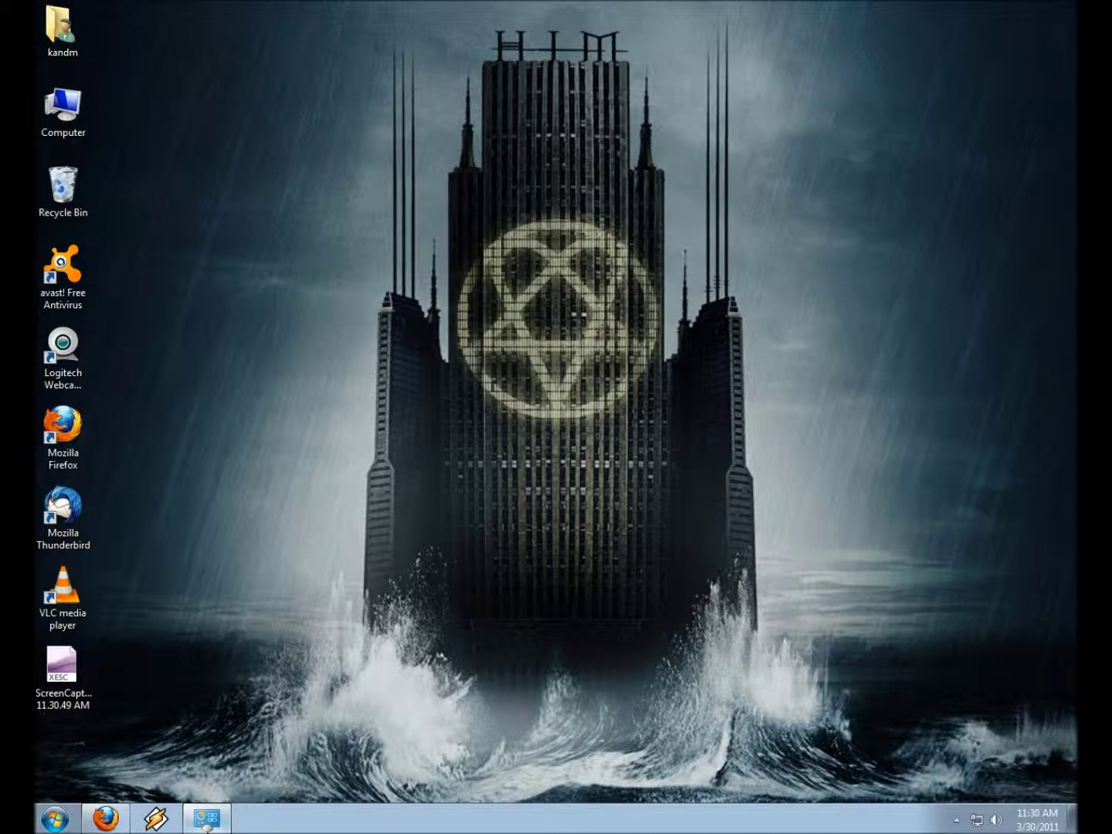
Step: Review the computer's basic specifications and activation details in the System window, and return to the desktop
click(209, 820)
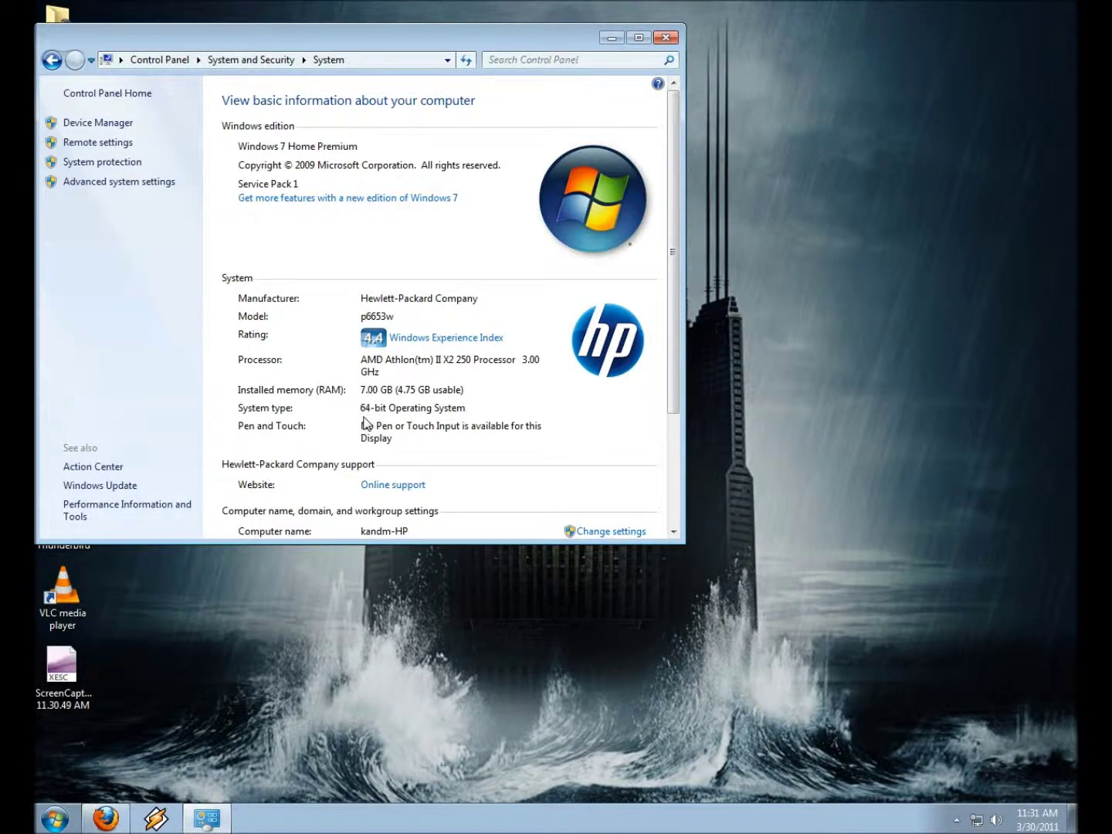
scroll(365, 424, down, 2)
scroll(366, 424, down, 2)
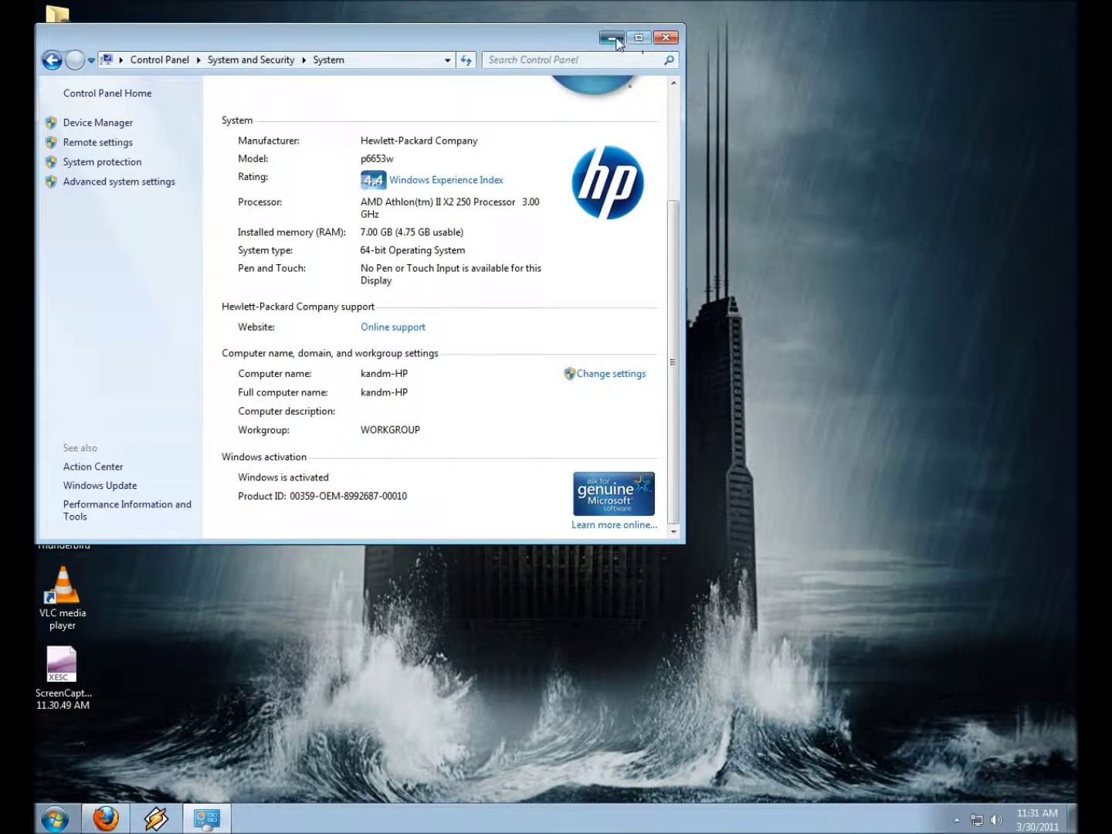
key(super+d)
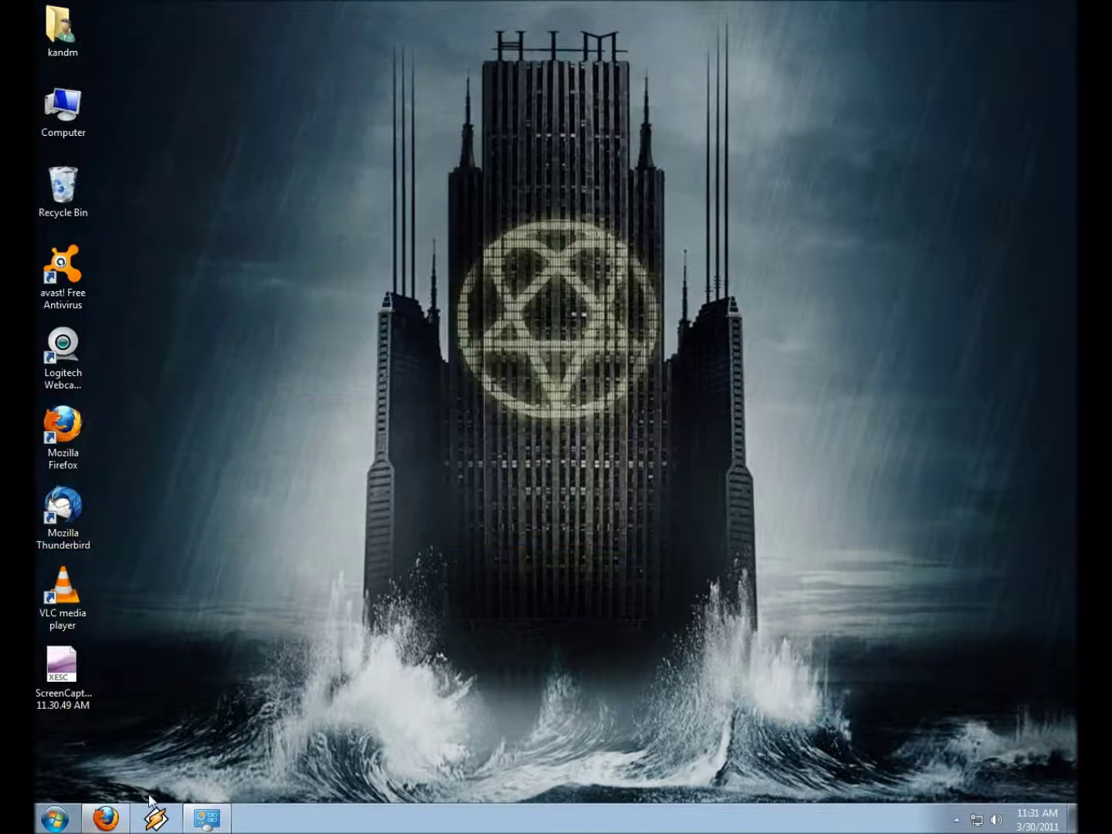
Step: Switch to Firefox and examine the manufacturer list of the Memory Advisor tool on the Crucial site
click(100, 825)
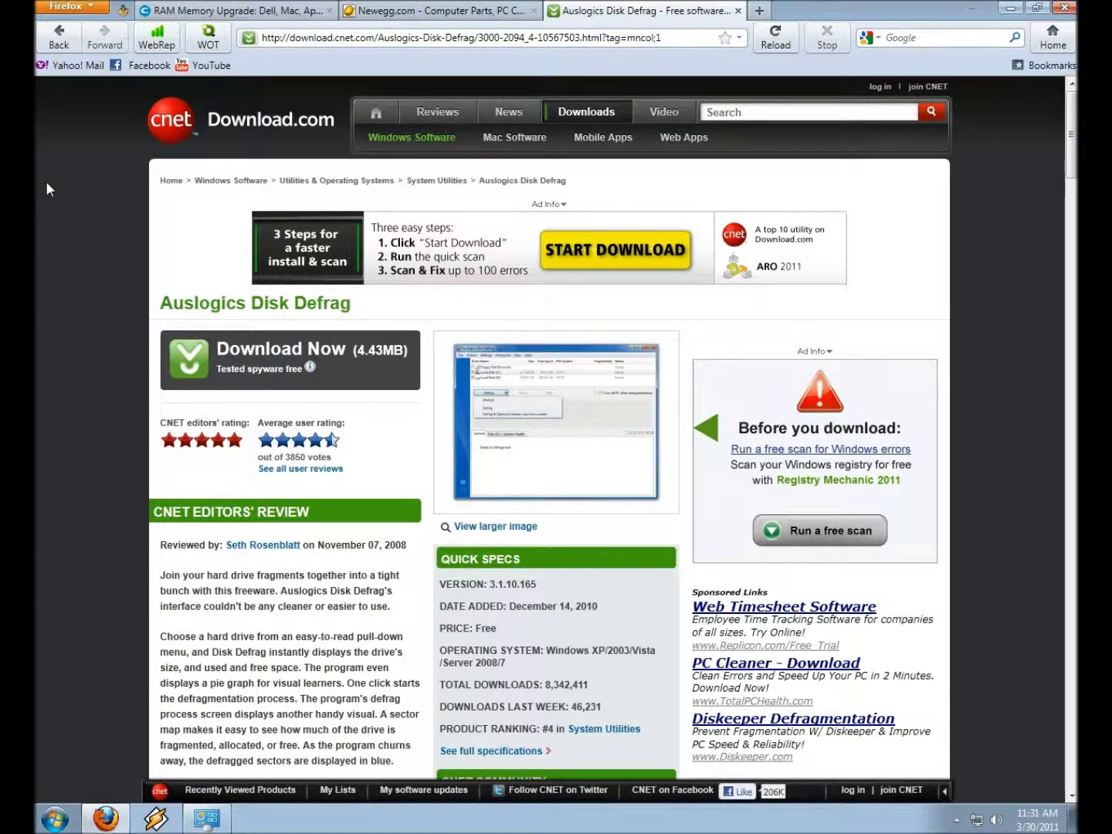
click(254, 11)
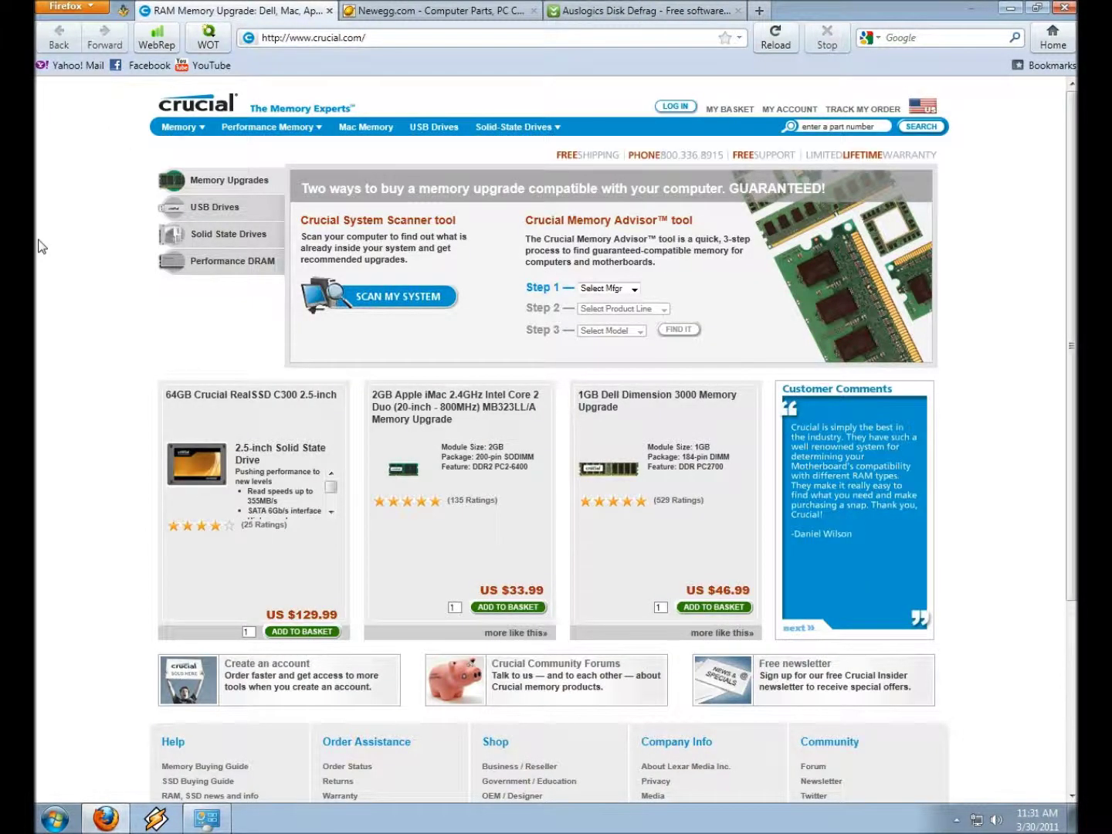
click(635, 289)
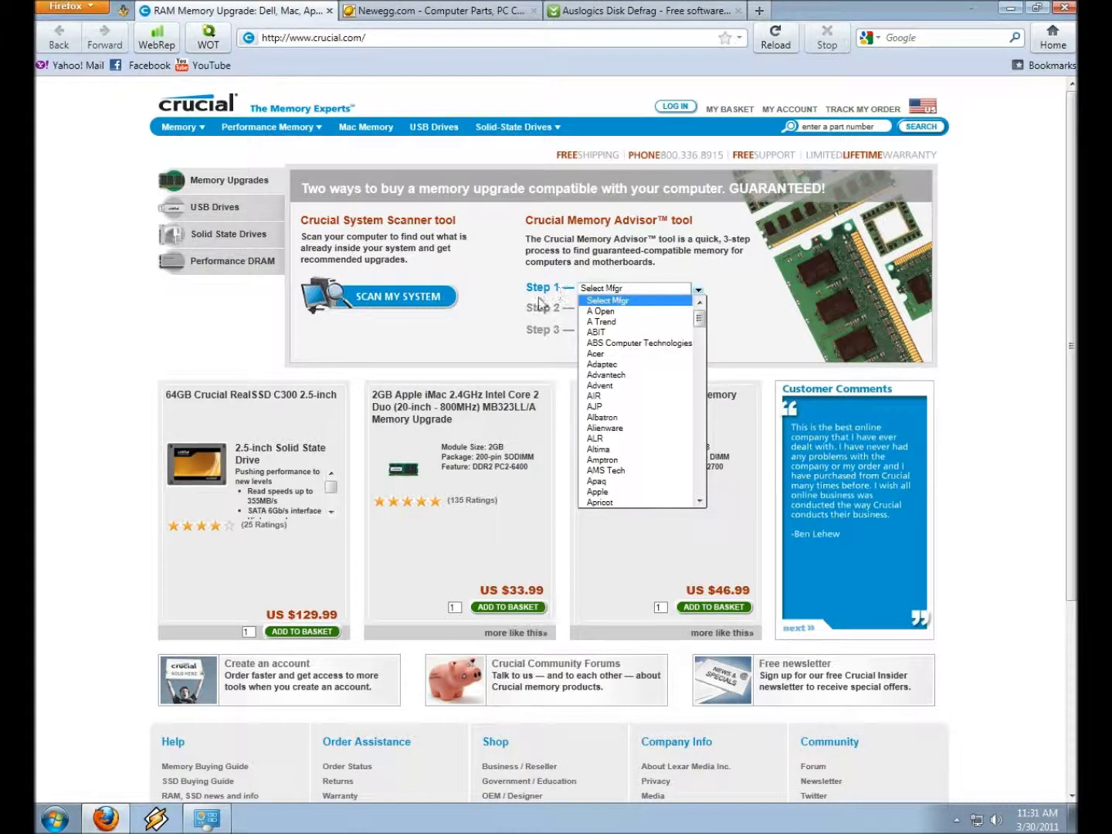
scroll(628, 442, down, 1)
scroll(624, 436, up, 1)
scroll(624, 437, up, 1)
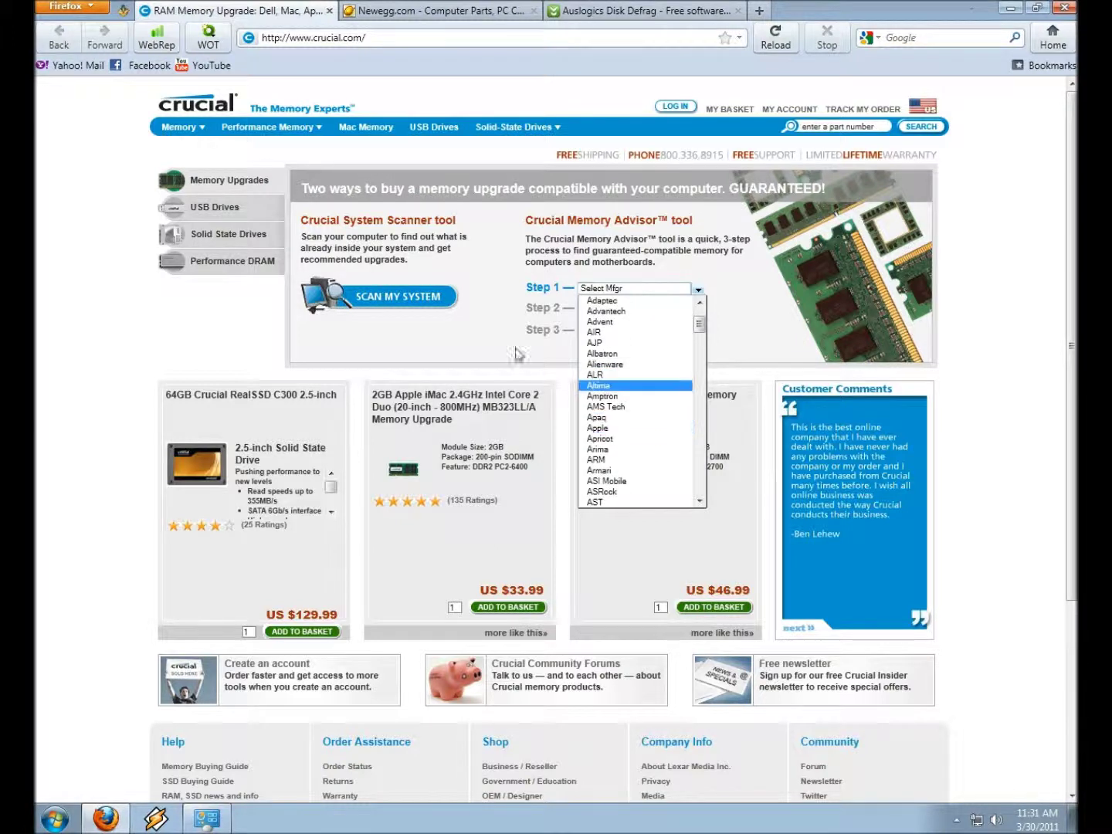
click(504, 348)
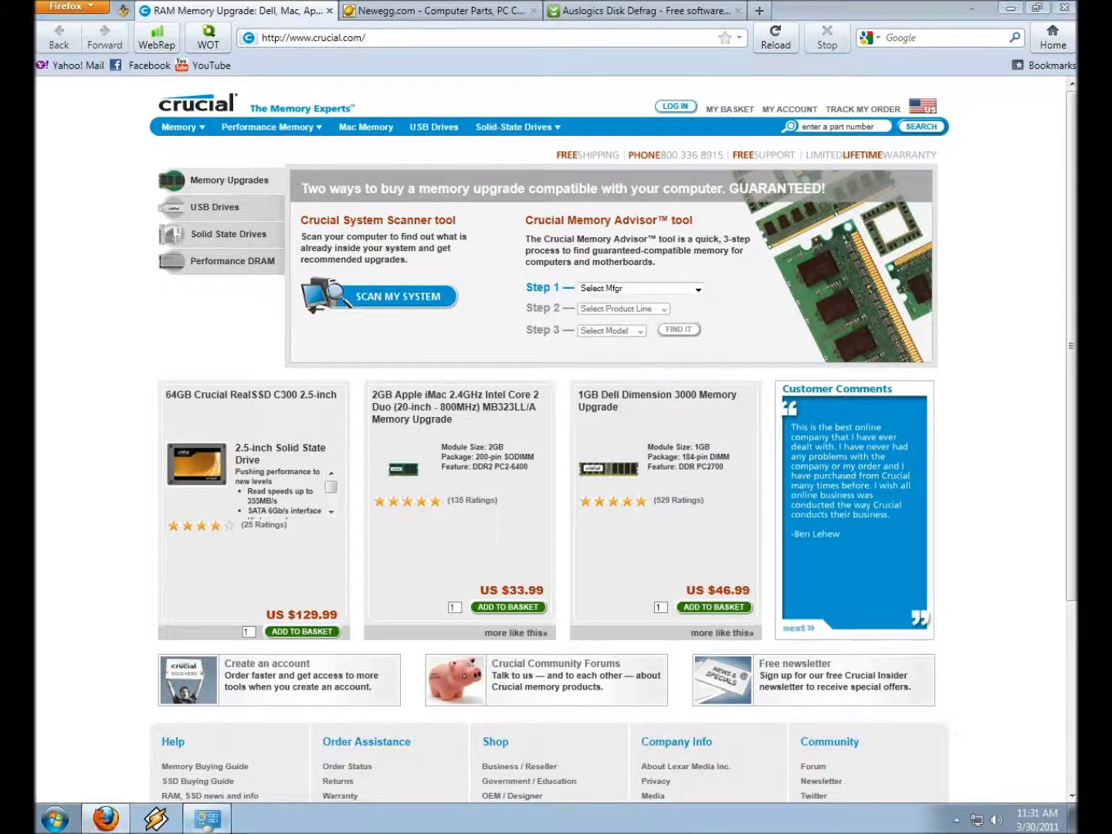
Step: Check the computer's manufacturer and model in the System window, and bring up the Newegg site in Firefox
click(206, 819)
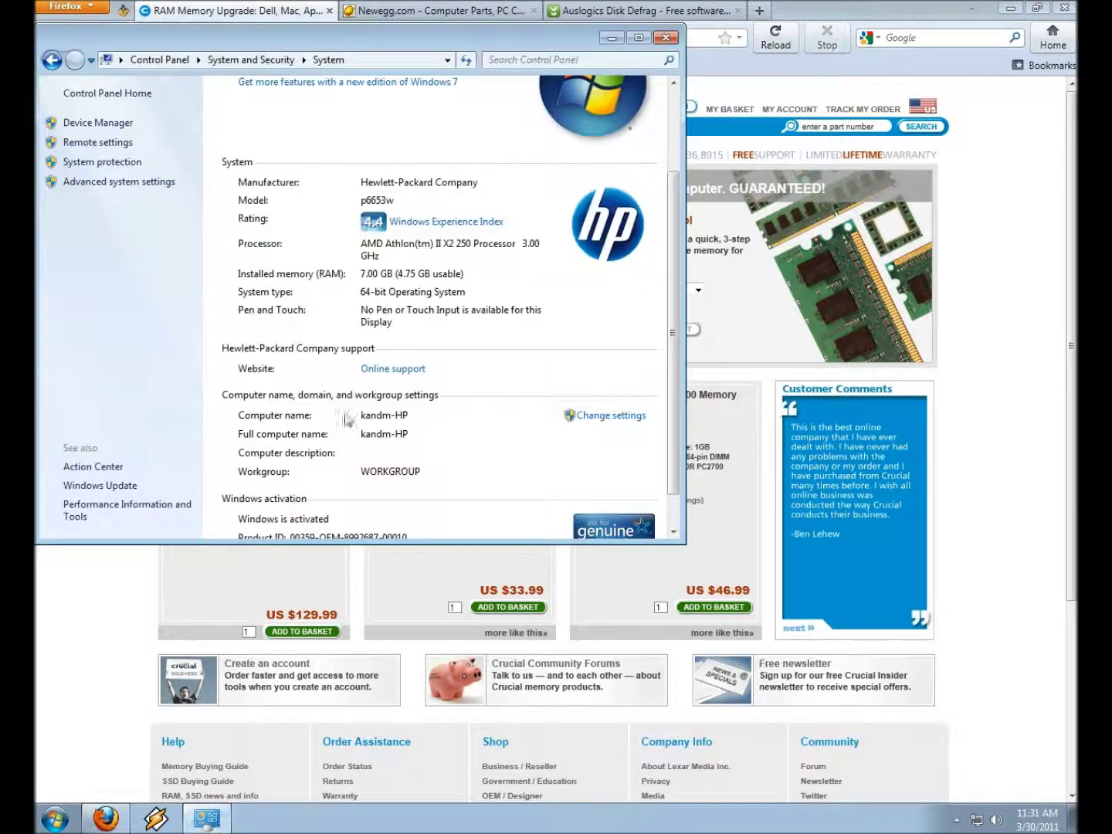
click(612, 38)
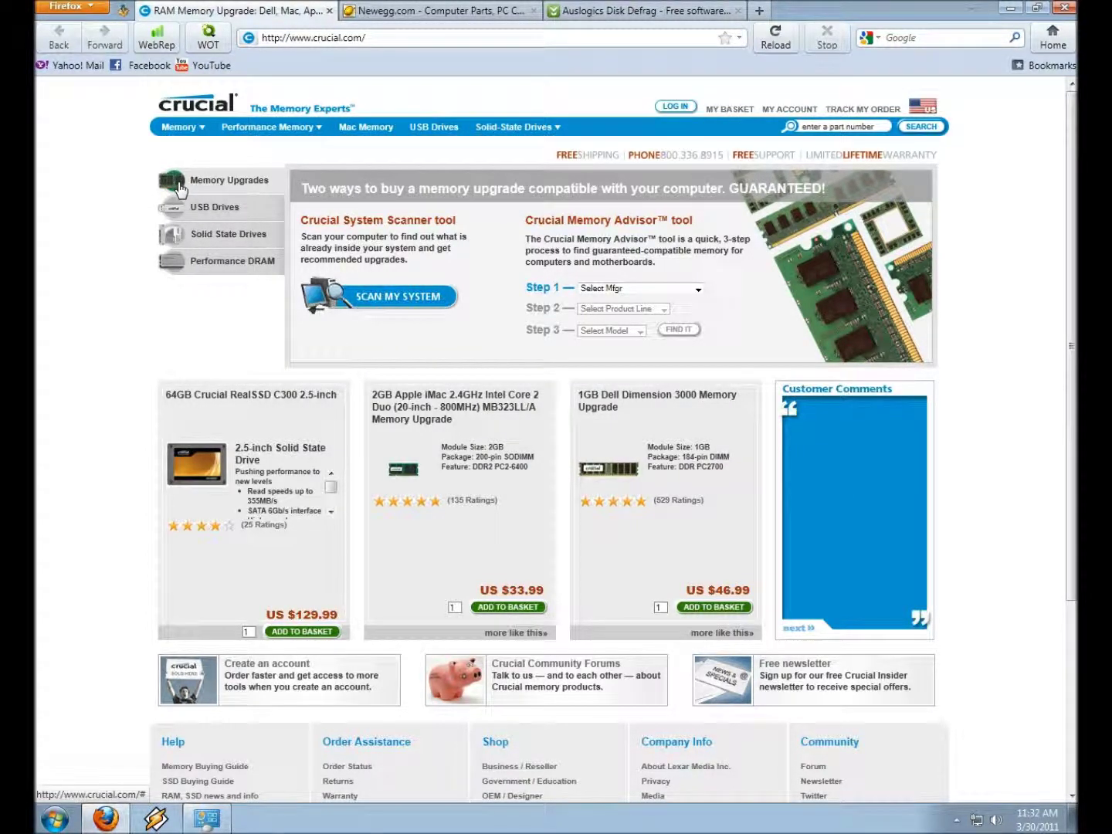
click(455, 19)
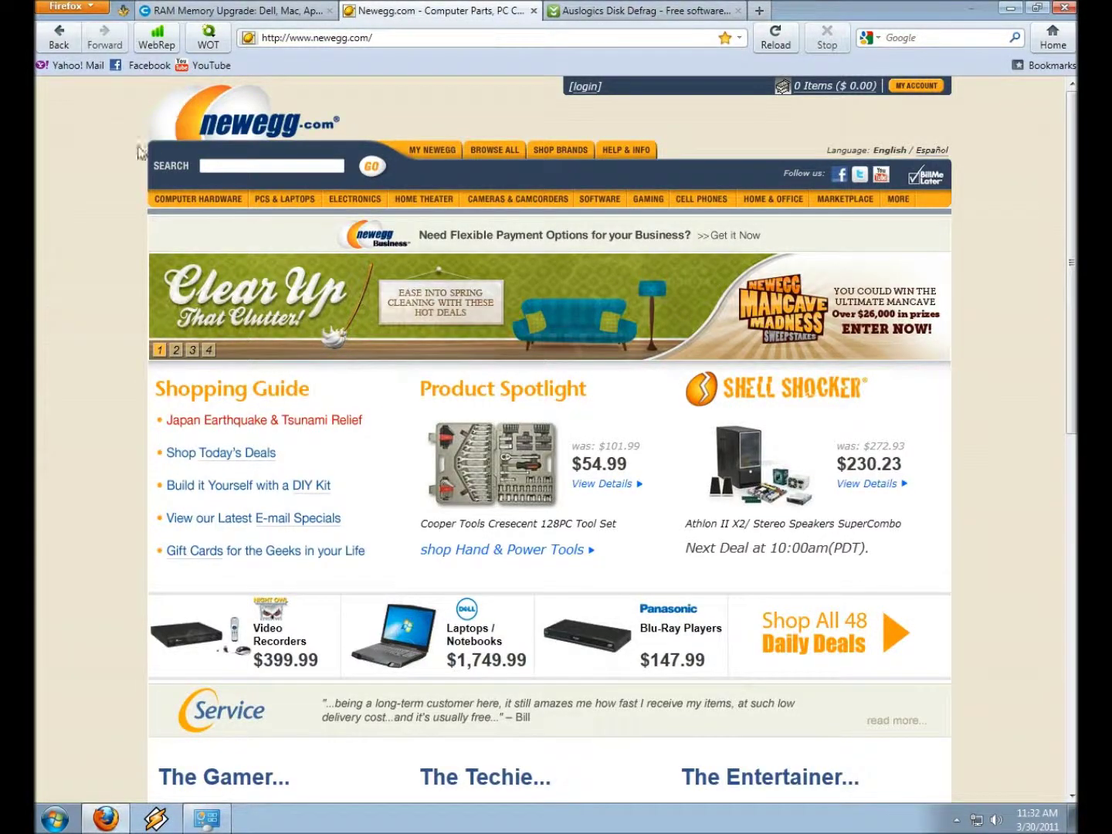
click(235, 169)
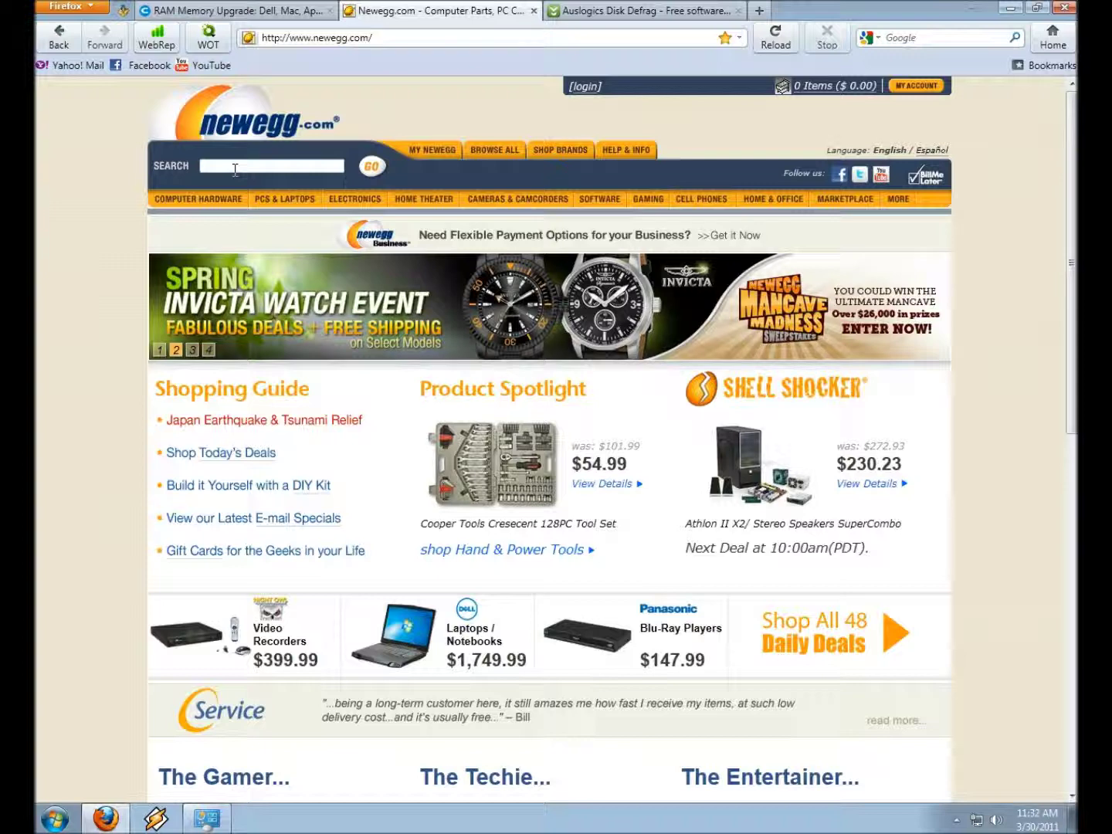
right_click(235, 168)
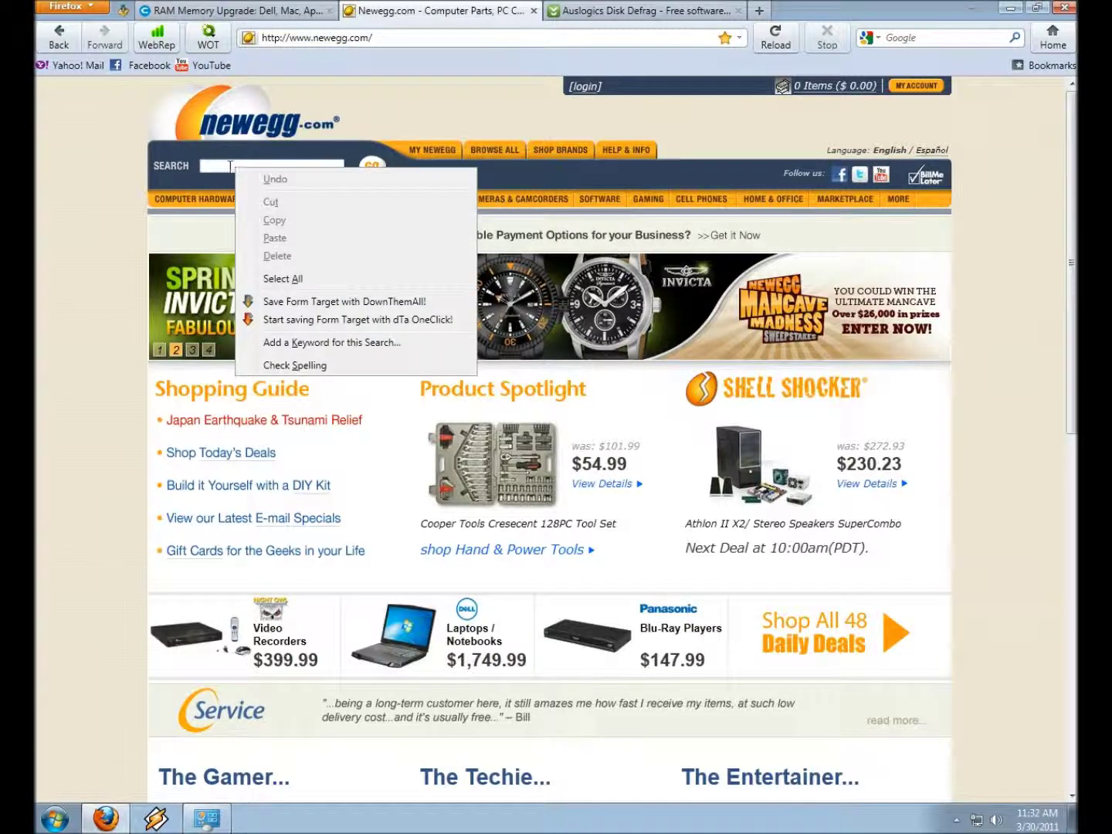
click(85, 177)
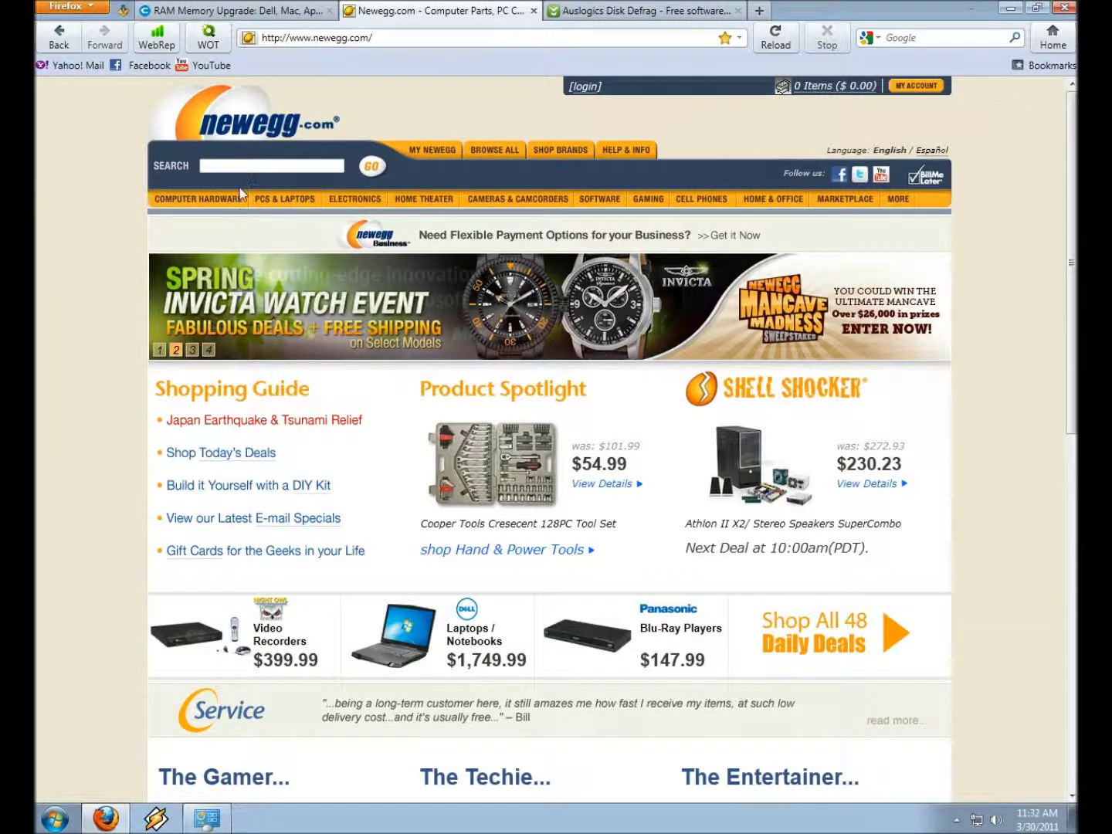
Step: Open Newegg's Memory category under Computer Hardware and skim the featured memory items
mouse_move(214, 203)
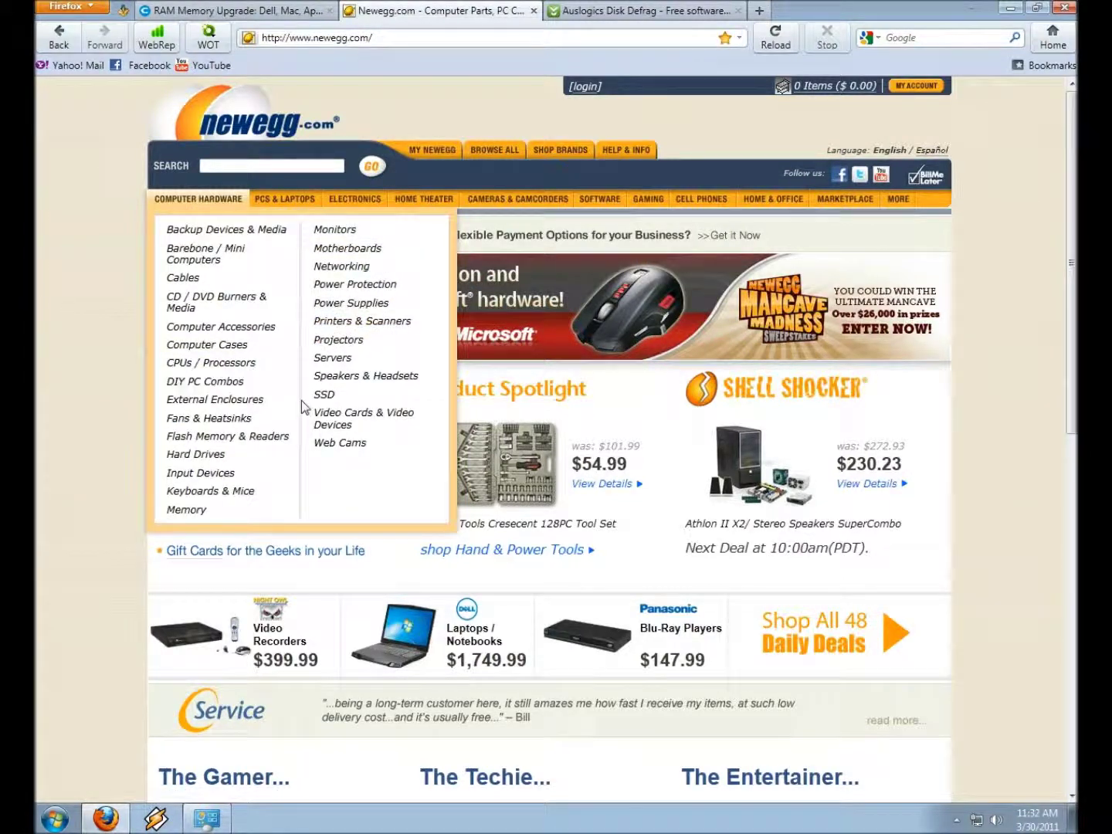
click(187, 512)
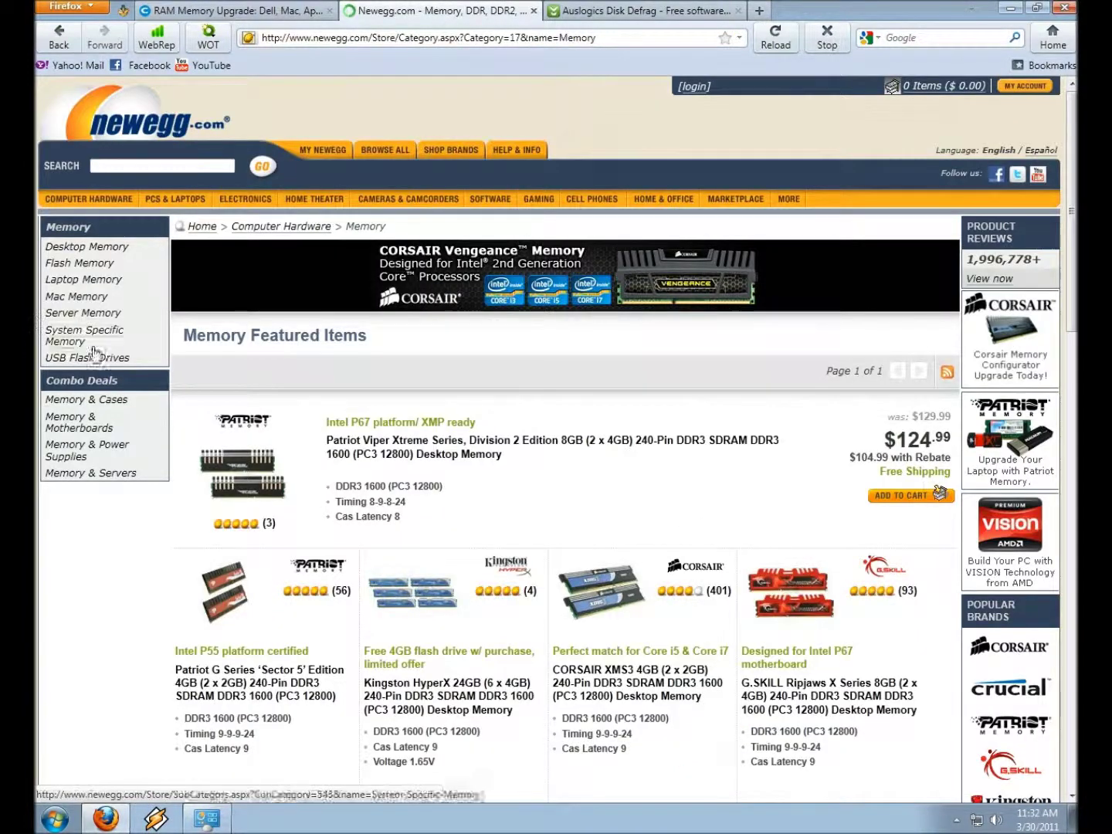
scroll(100, 476, down, 5)
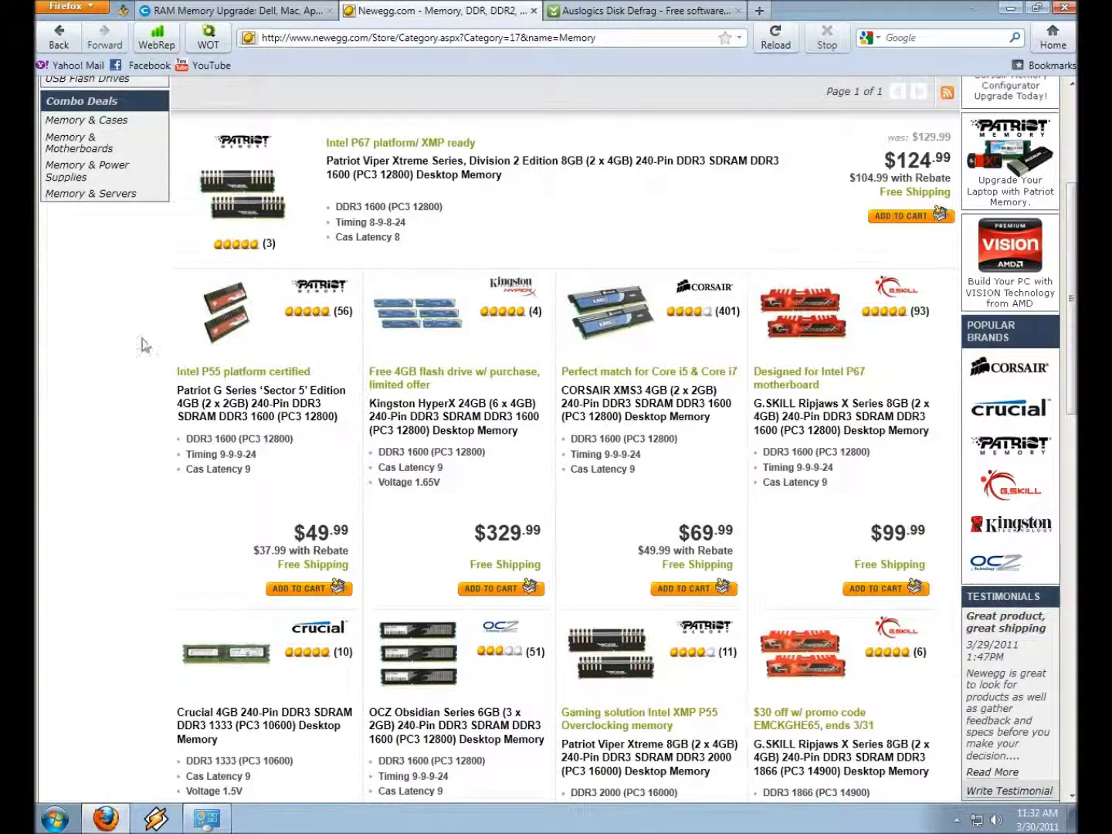
scroll(143, 345, up, 5)
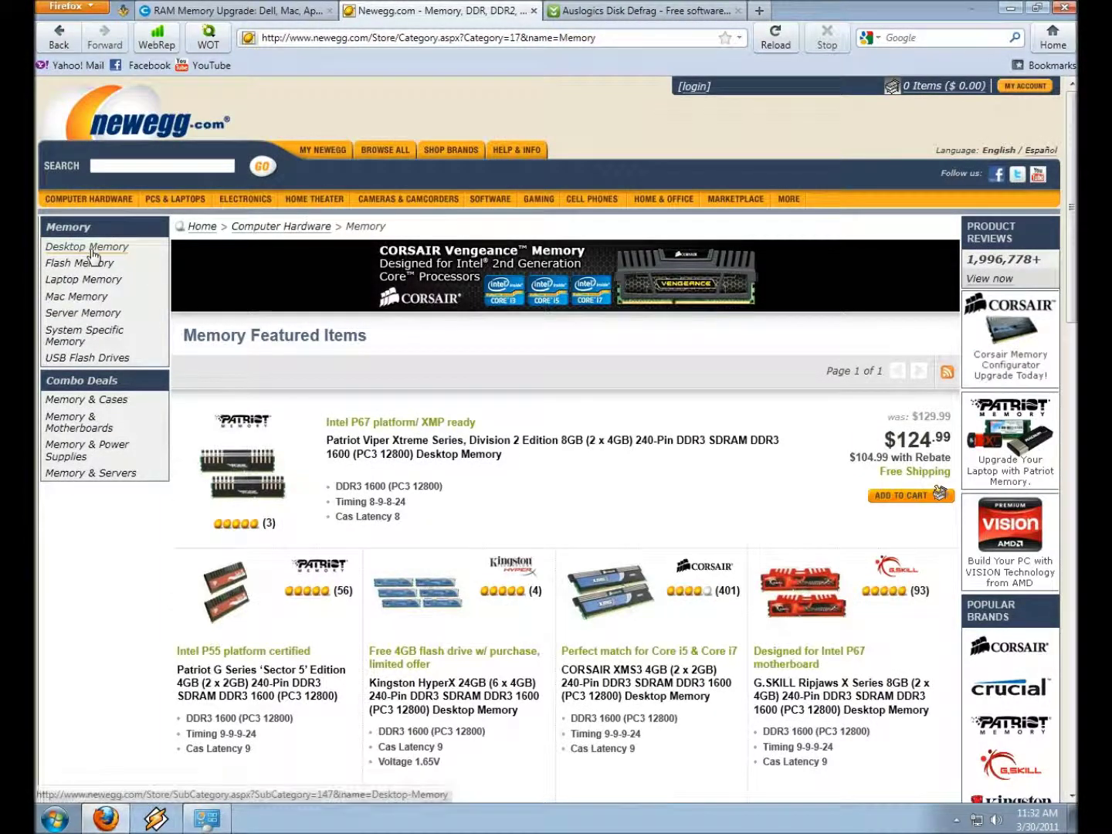
Step: Open the Desktop Memory subcategory and look over its price, manufacturer, type and capacity filters
mouse_move(96, 198)
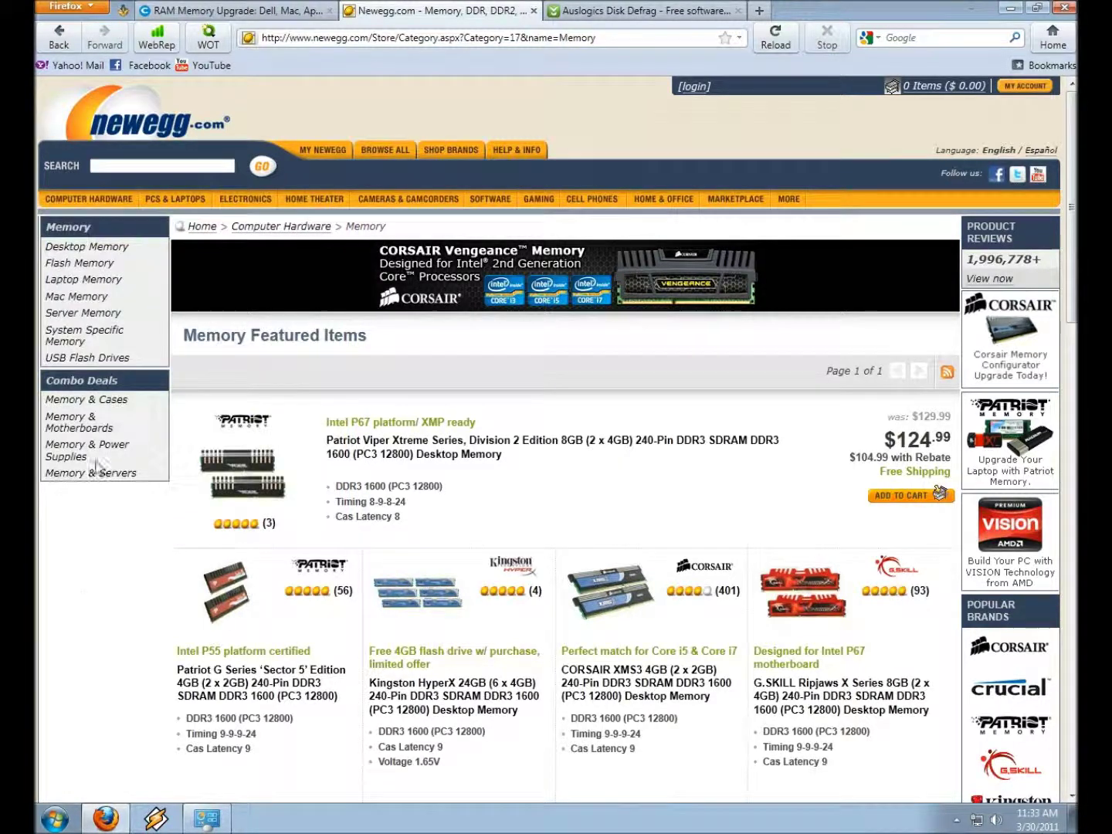
click(102, 248)
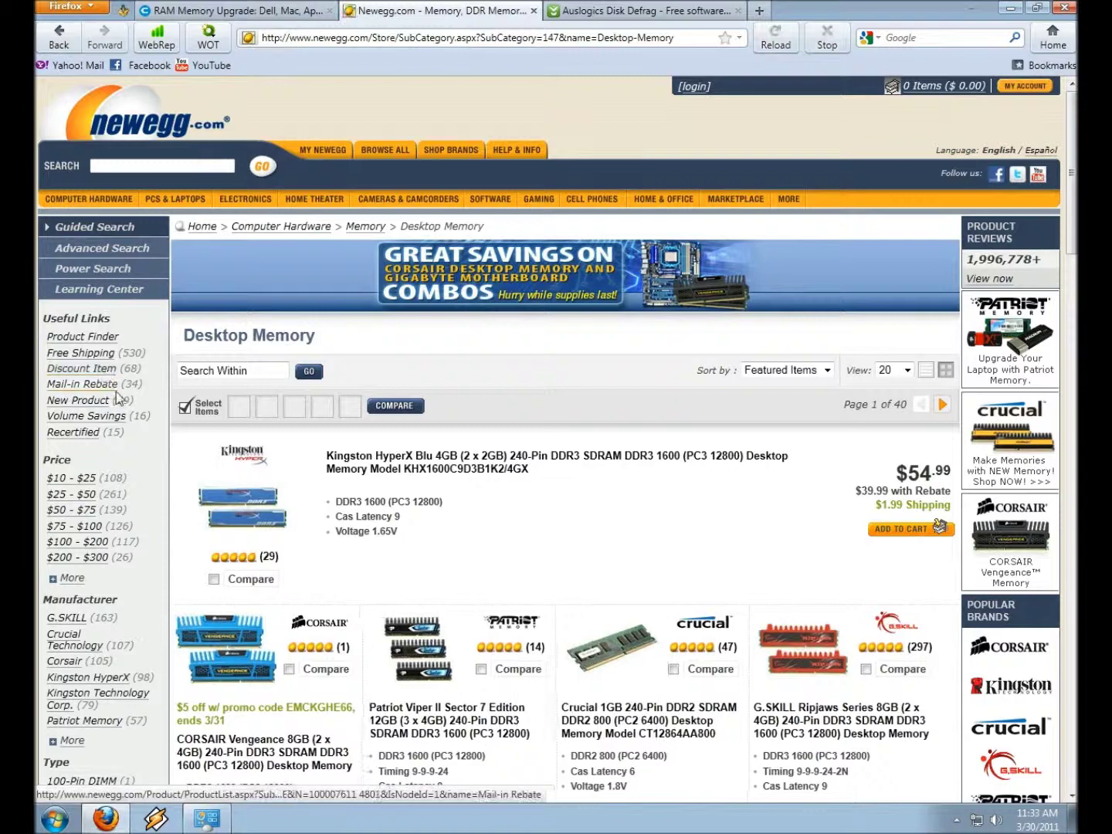
scroll(163, 444, down, 2)
scroll(164, 444, down, 2)
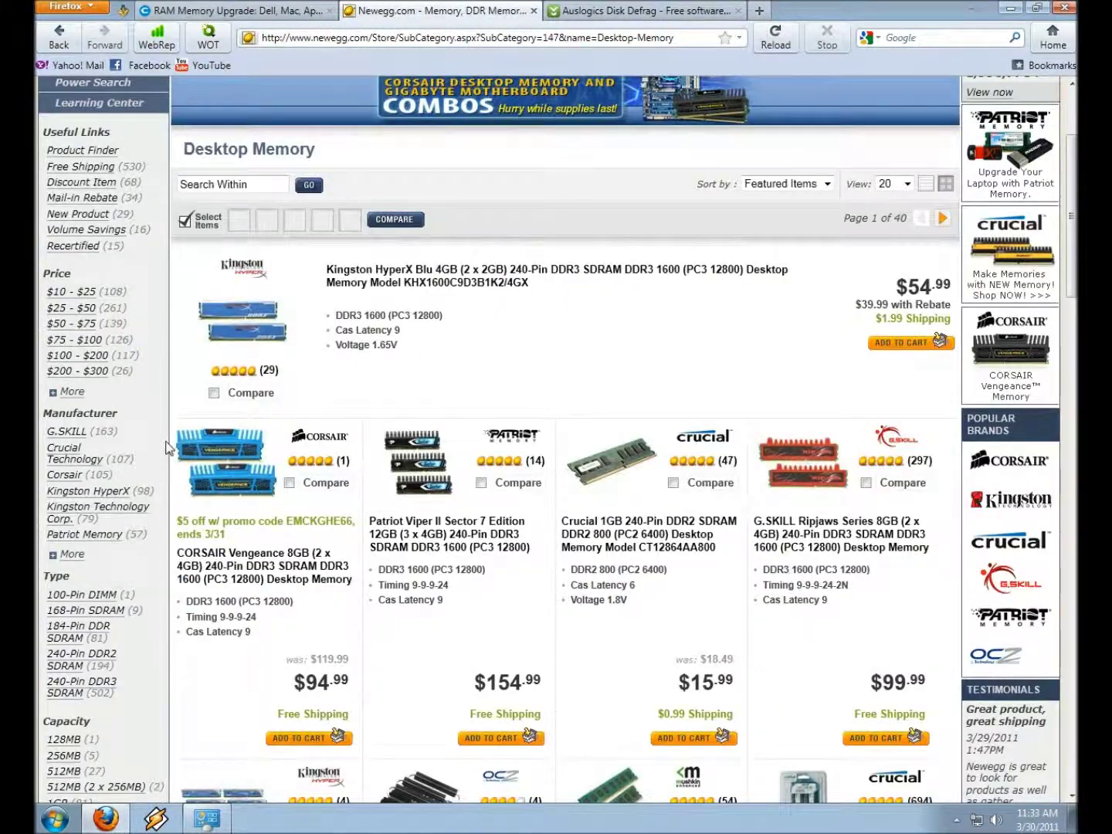
scroll(163, 443, up, 4)
Step: Browse the desktop memory listings and compare them with the computer's specifications in the System window
click(147, 165)
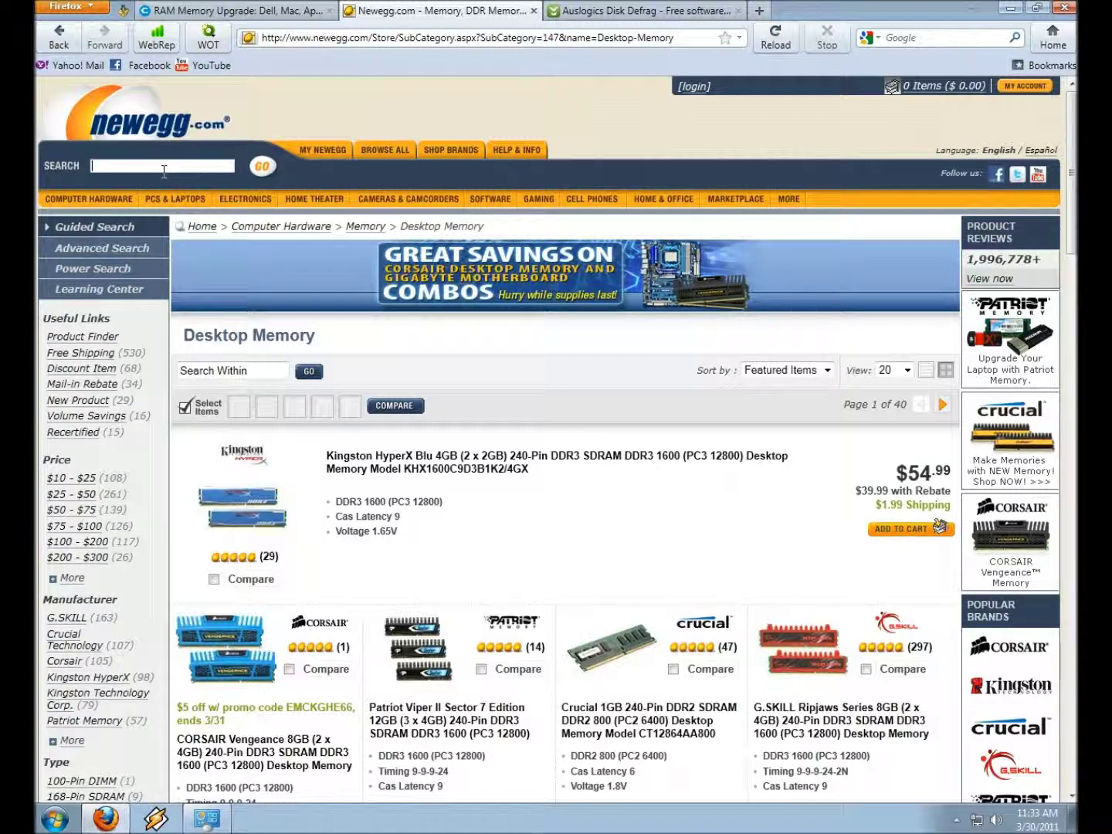
scroll(149, 362, down, 5)
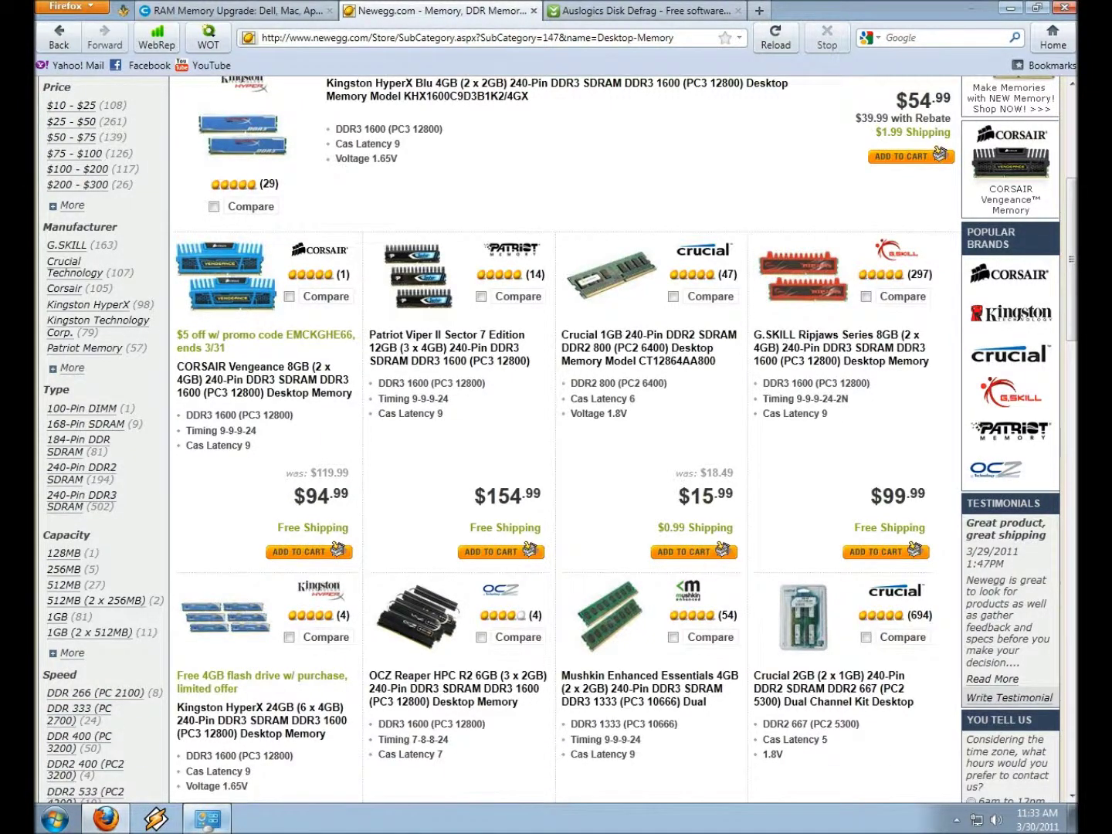
click(207, 818)
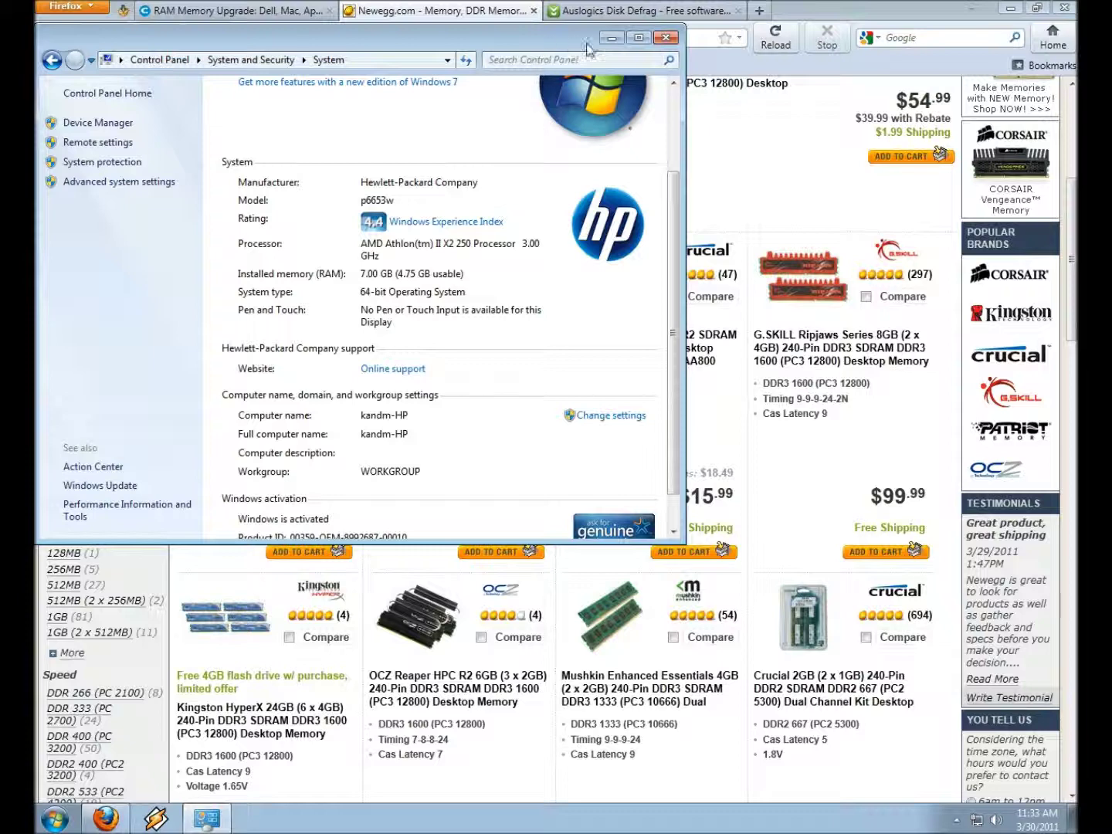
click(611, 38)
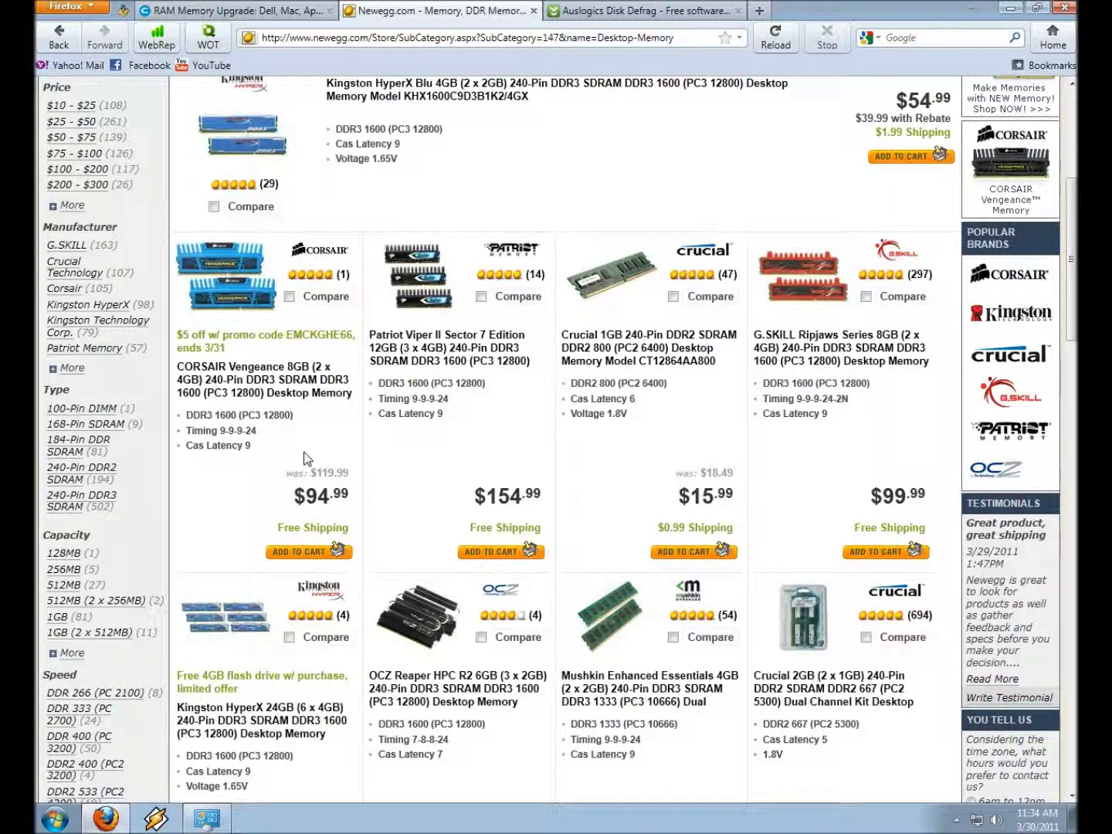
Step: Close the Newegg and Crucial pages and open a new blank browser tab
click(533, 11)
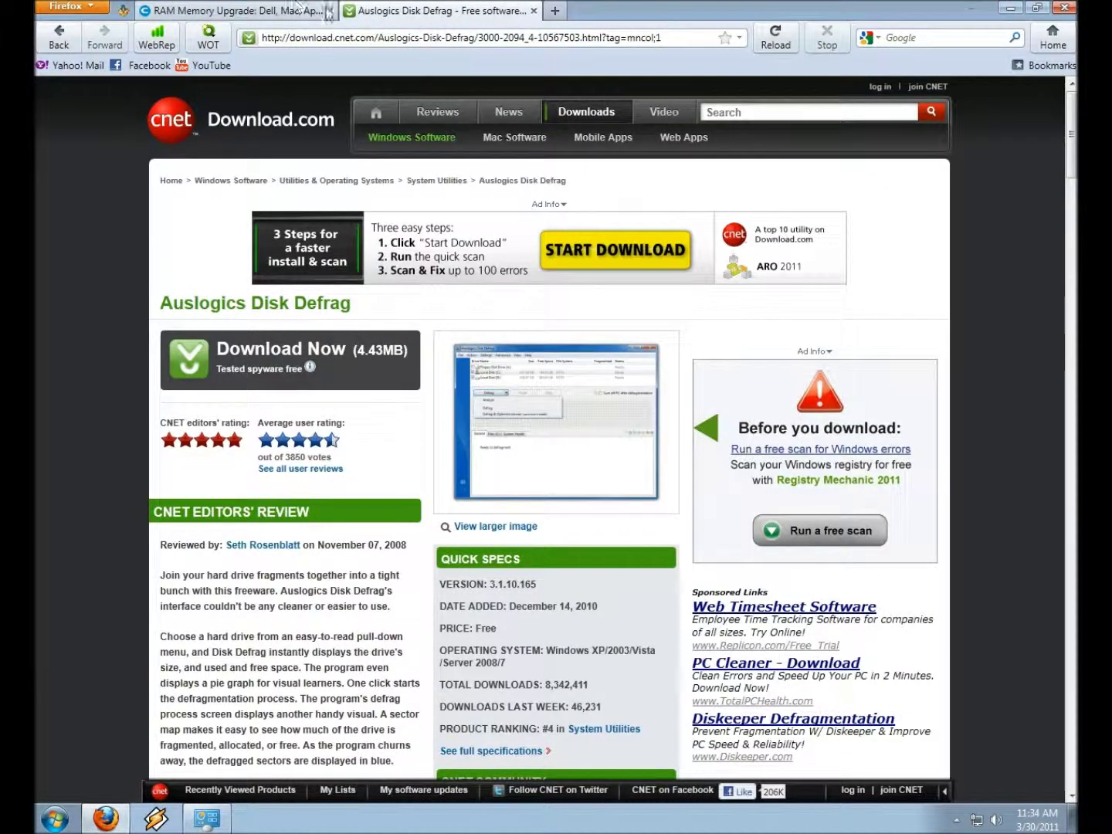
click(330, 13)
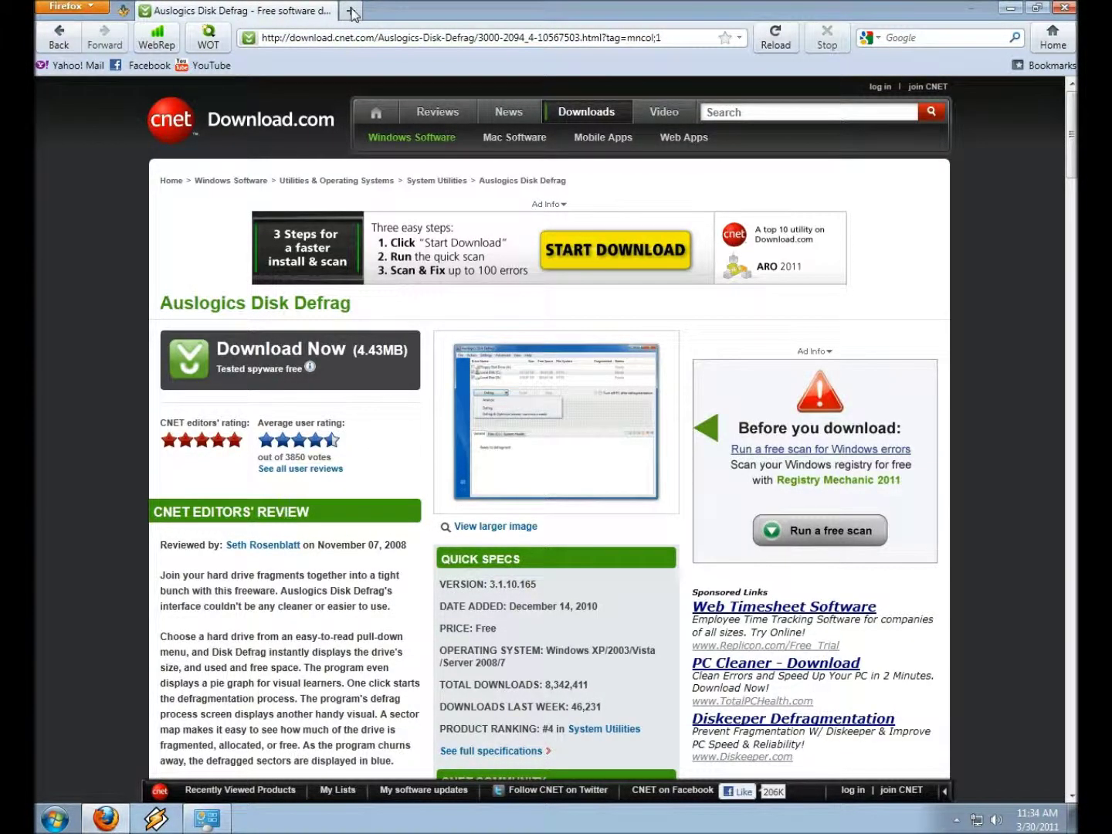
click(352, 13)
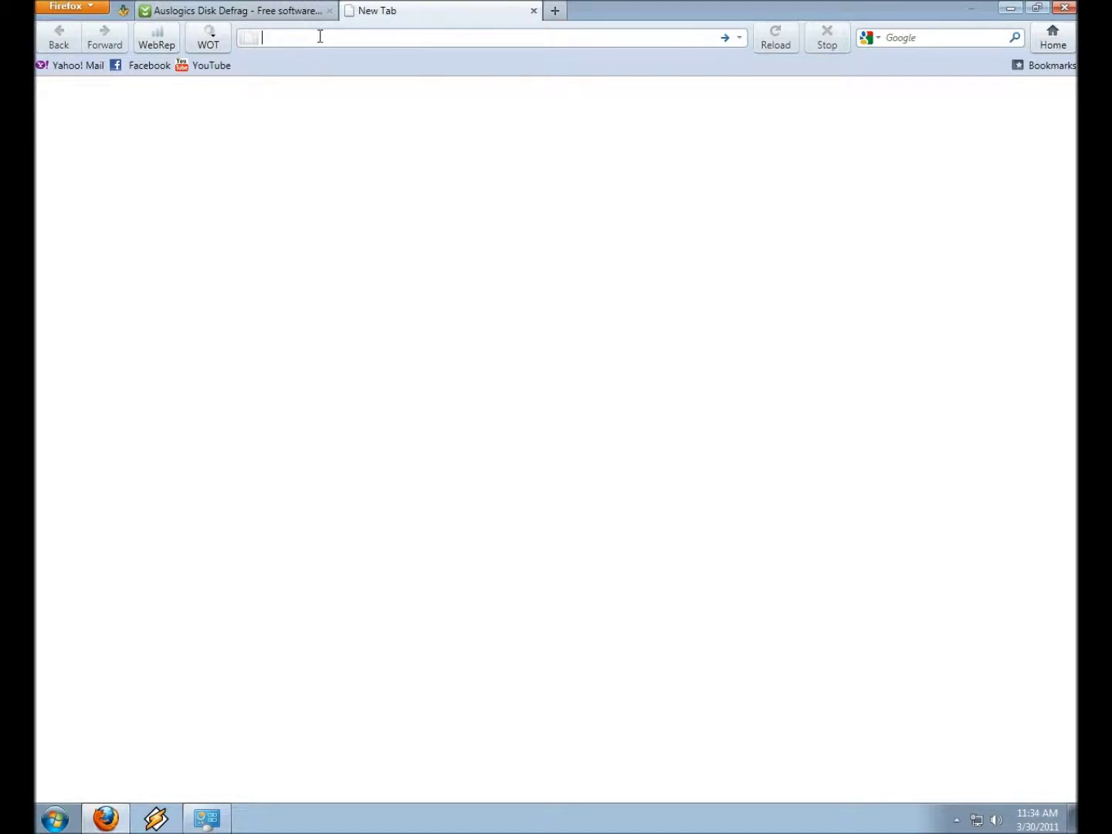
Step: Return to the CNET Download.com page and search Windows software for "ccleaner"
click(276, 17)
click(823, 116)
text(ccle)
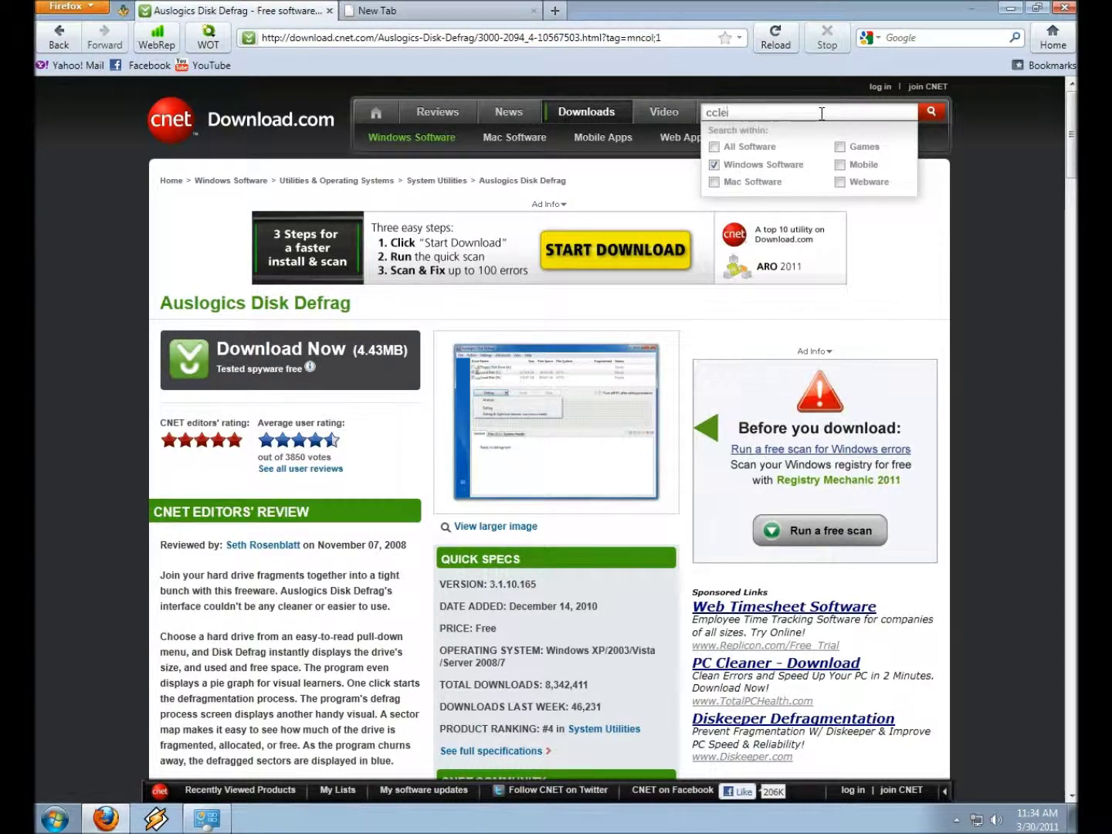
text(naa)
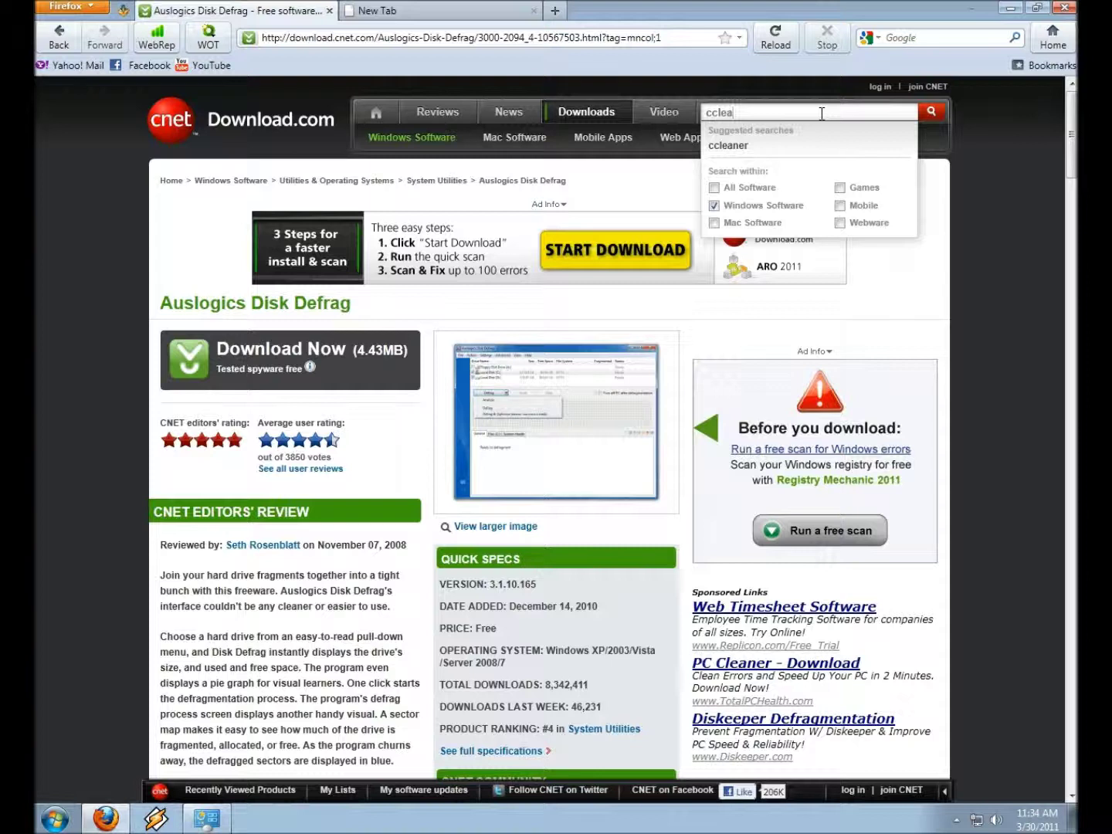
text(e)
key(BackSpace)
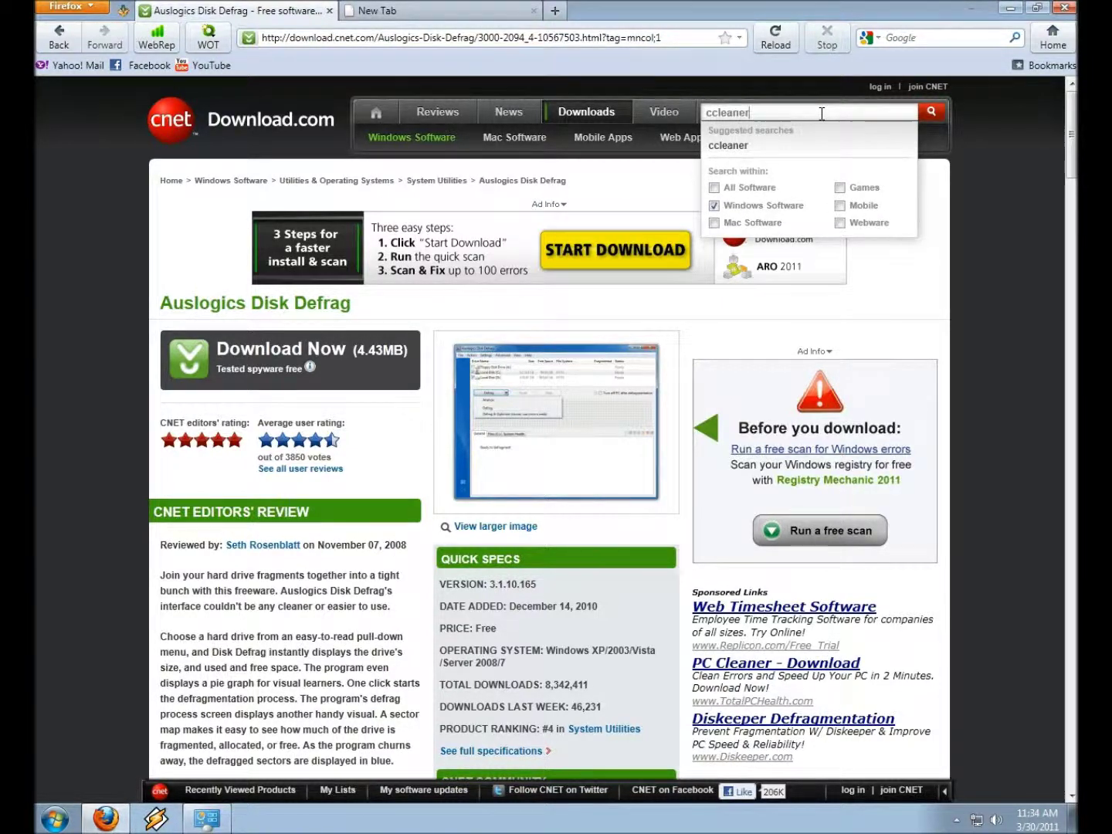
key(Return)
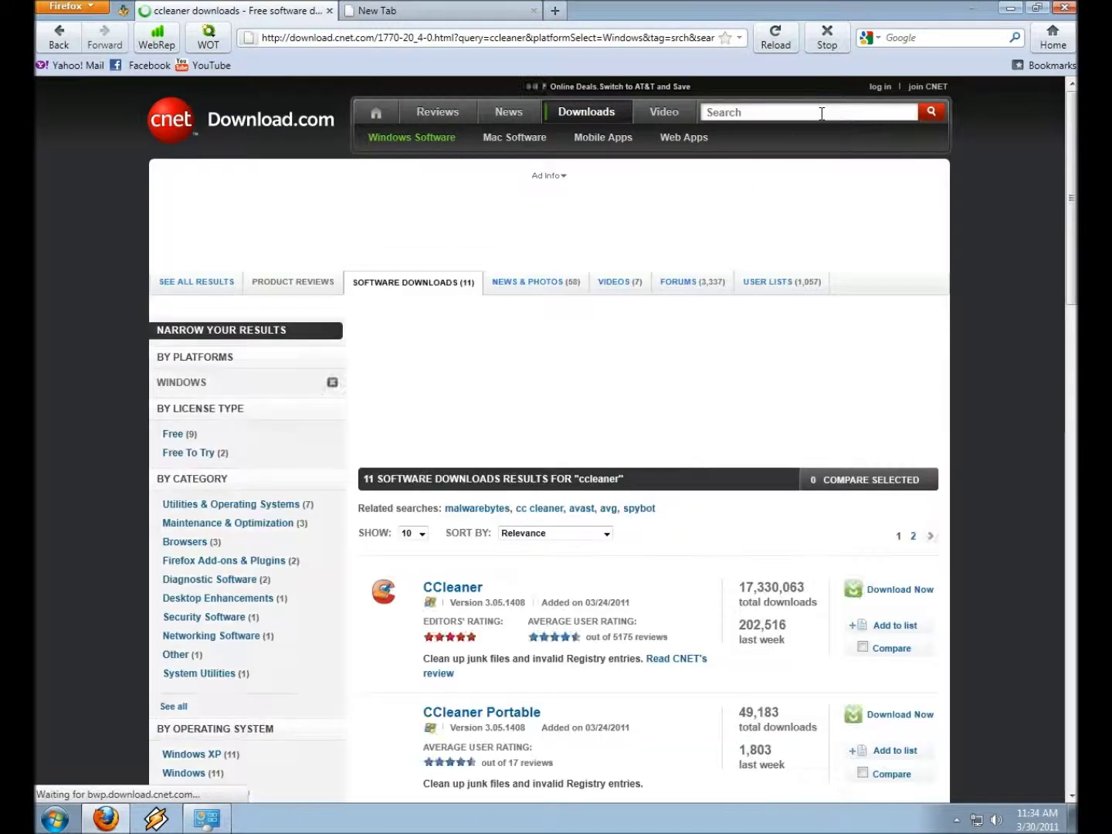
Step: Open the CCleaner product page from the search results and read through its specs and editors' review
click(455, 590)
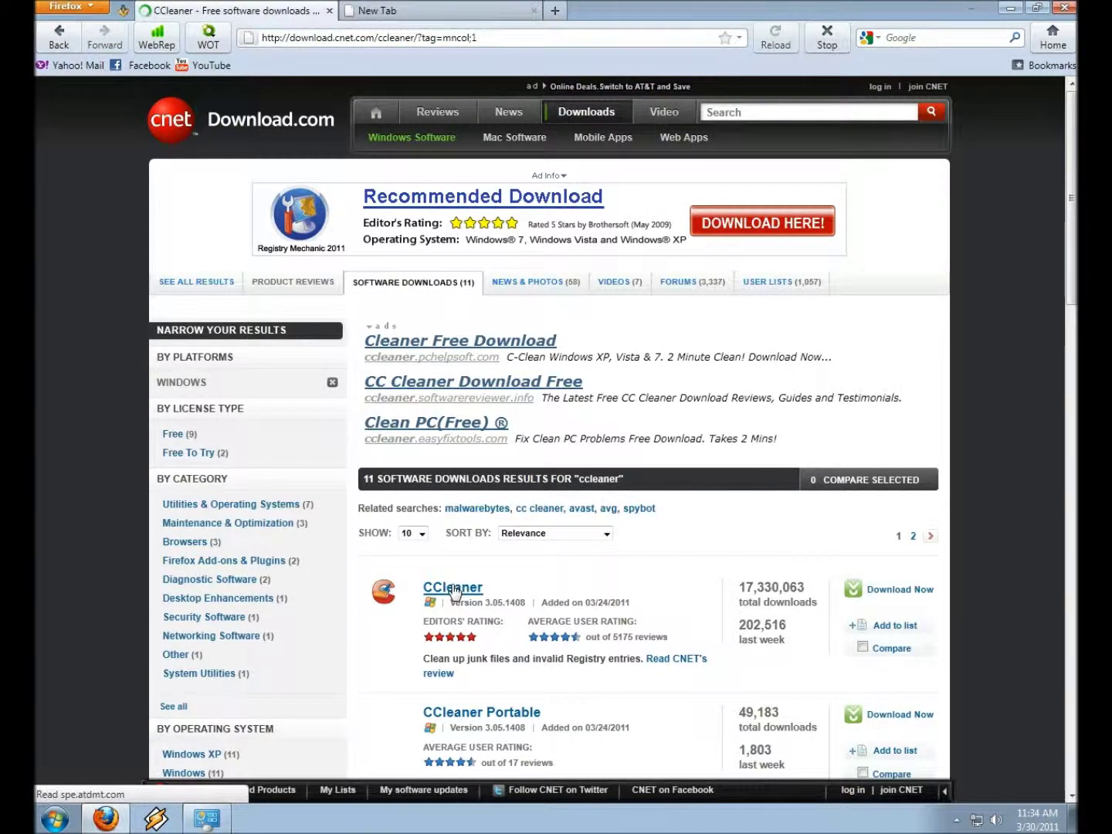
scroll(94, 443, down, 2)
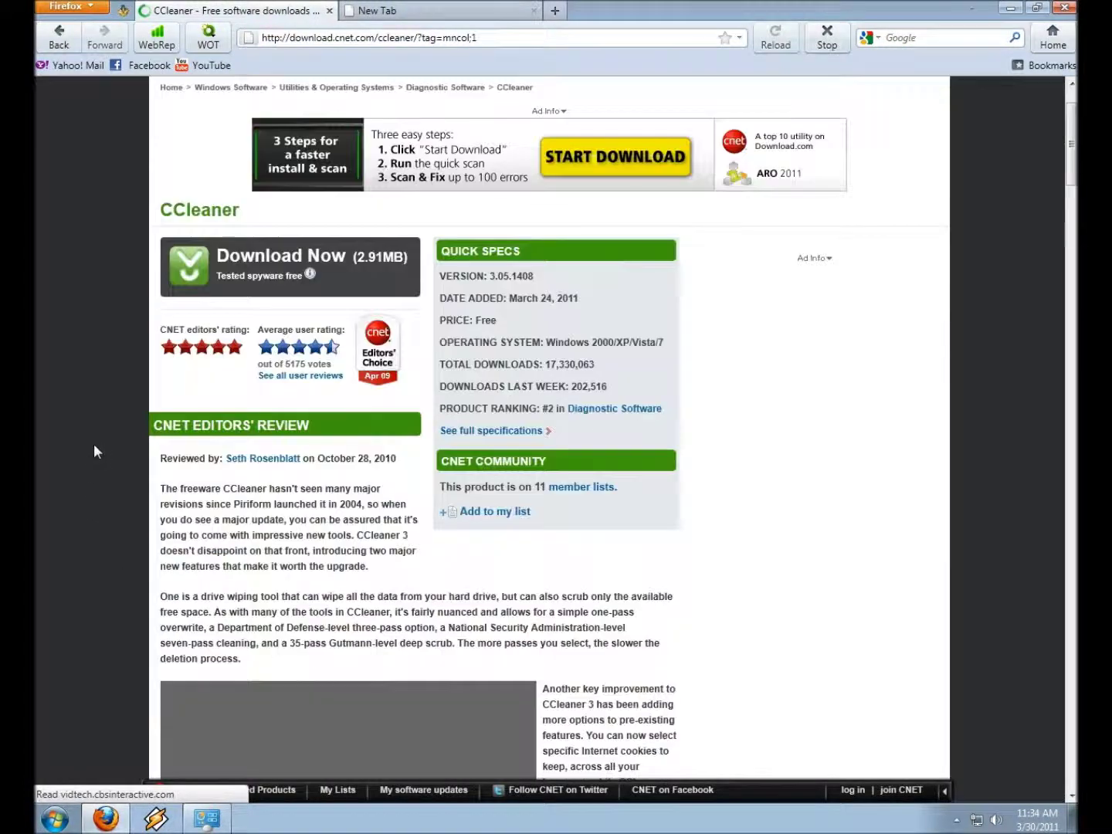
scroll(94, 451, down, 4)
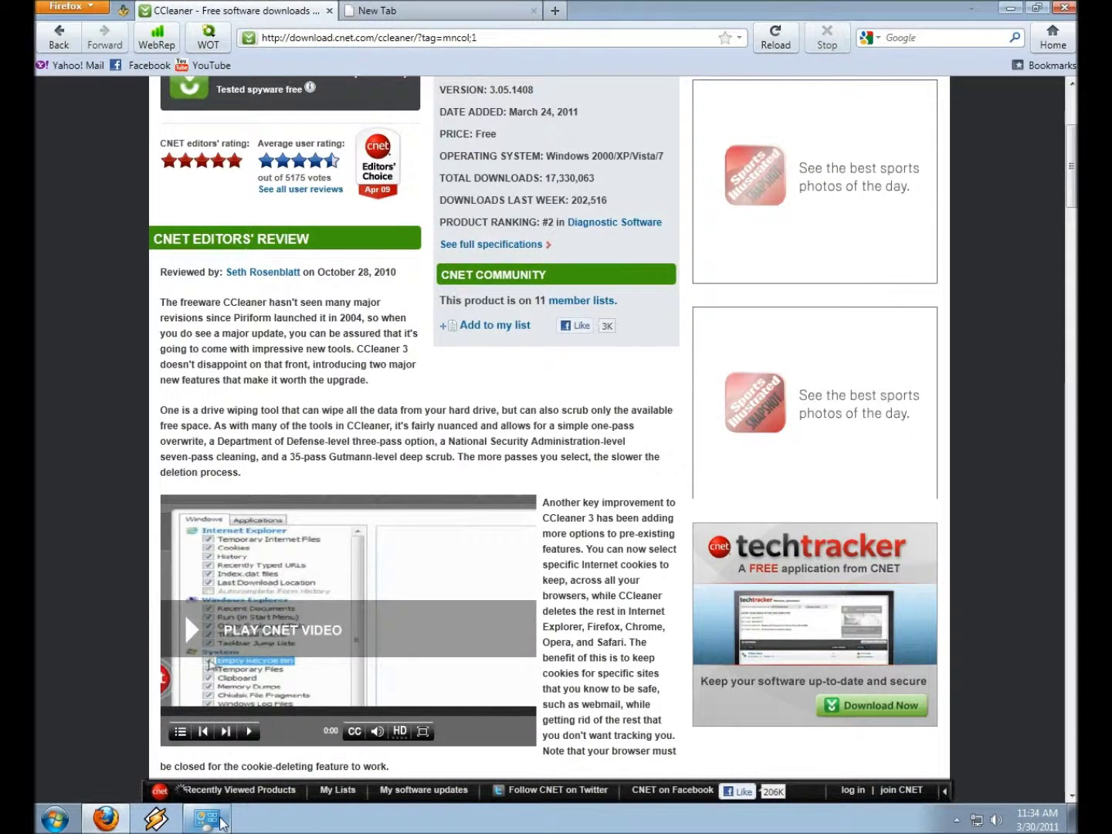
Step: Switch to the installed CCleaner program and close the Firefox browser window behind it
click(212, 791)
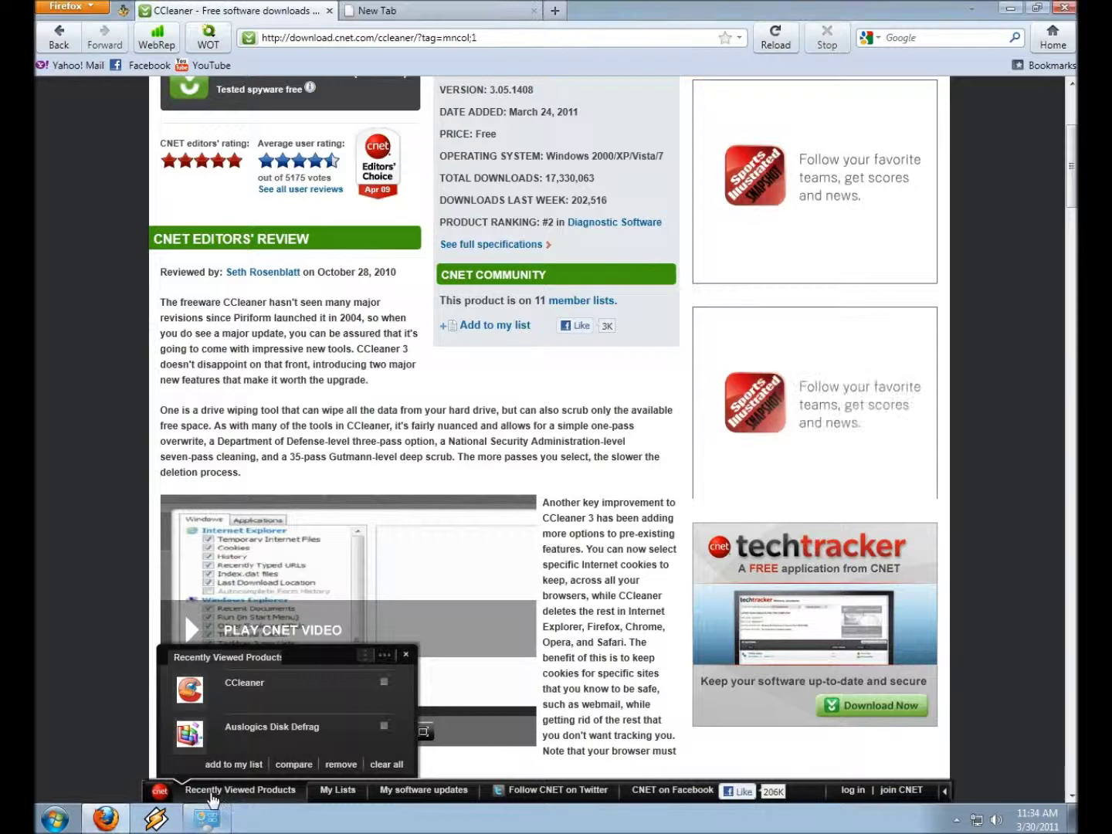
click(55, 817)
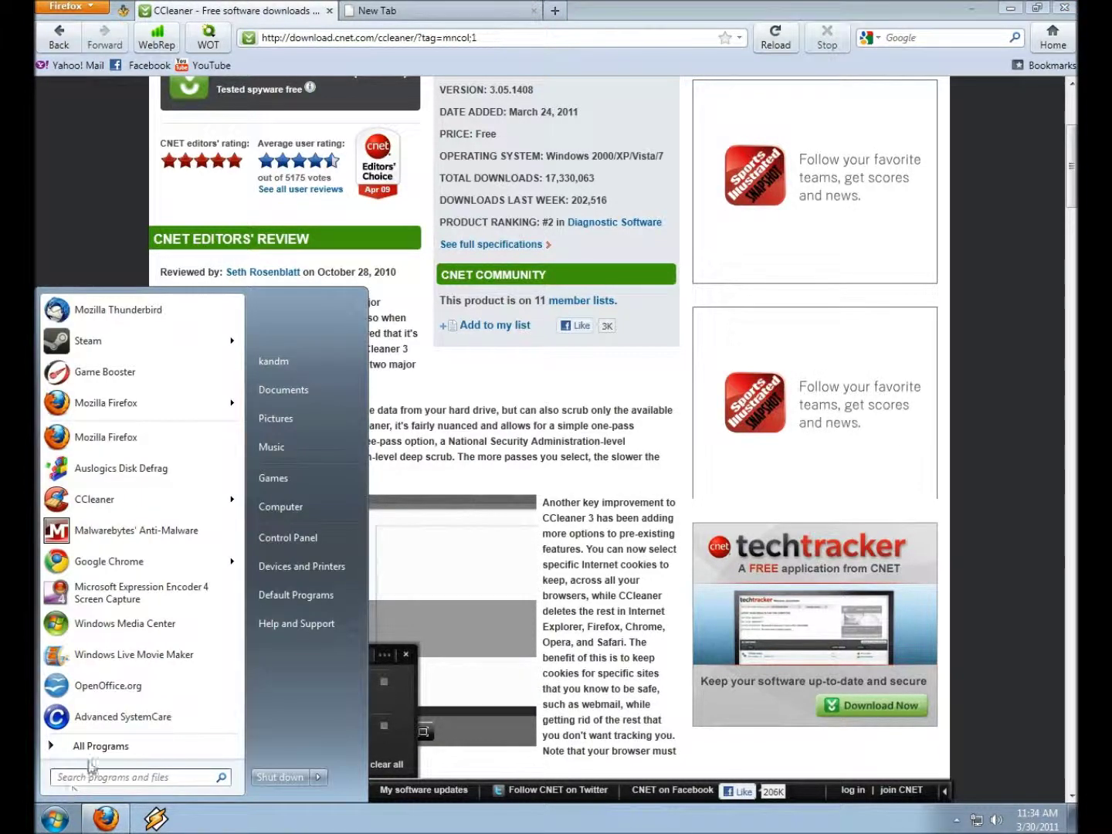
click(174, 512)
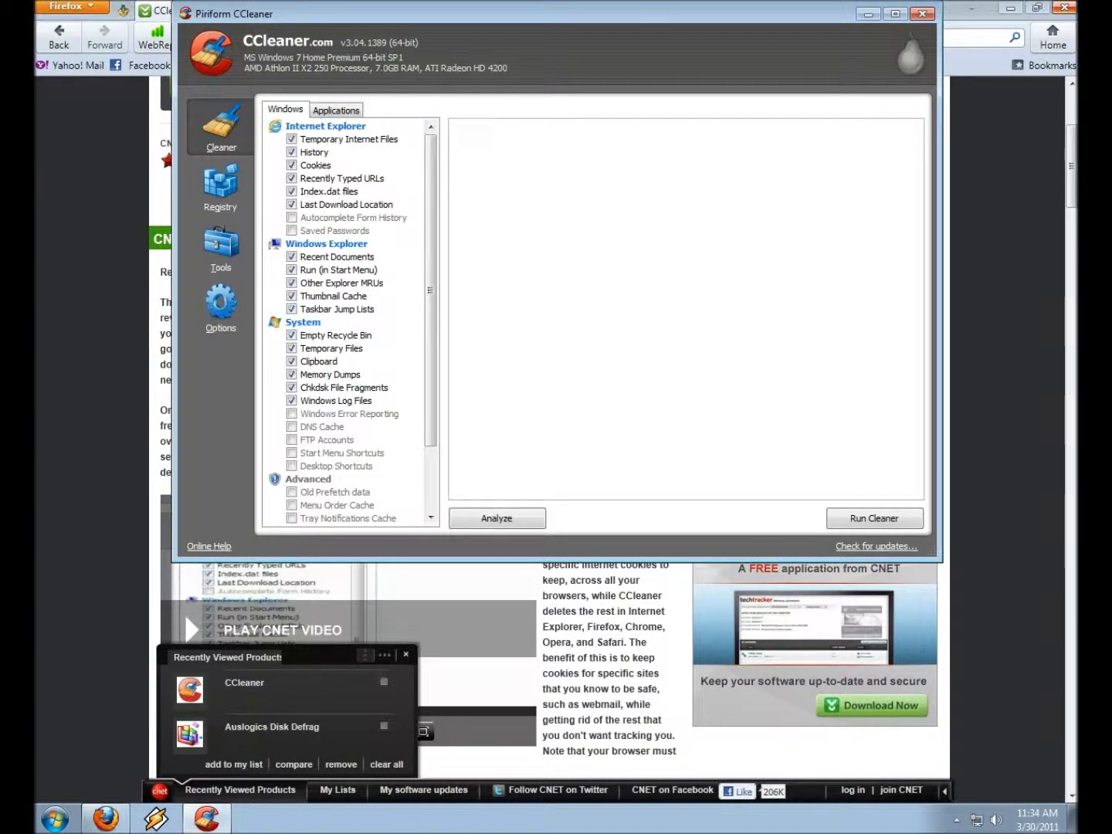
click(1066, 7)
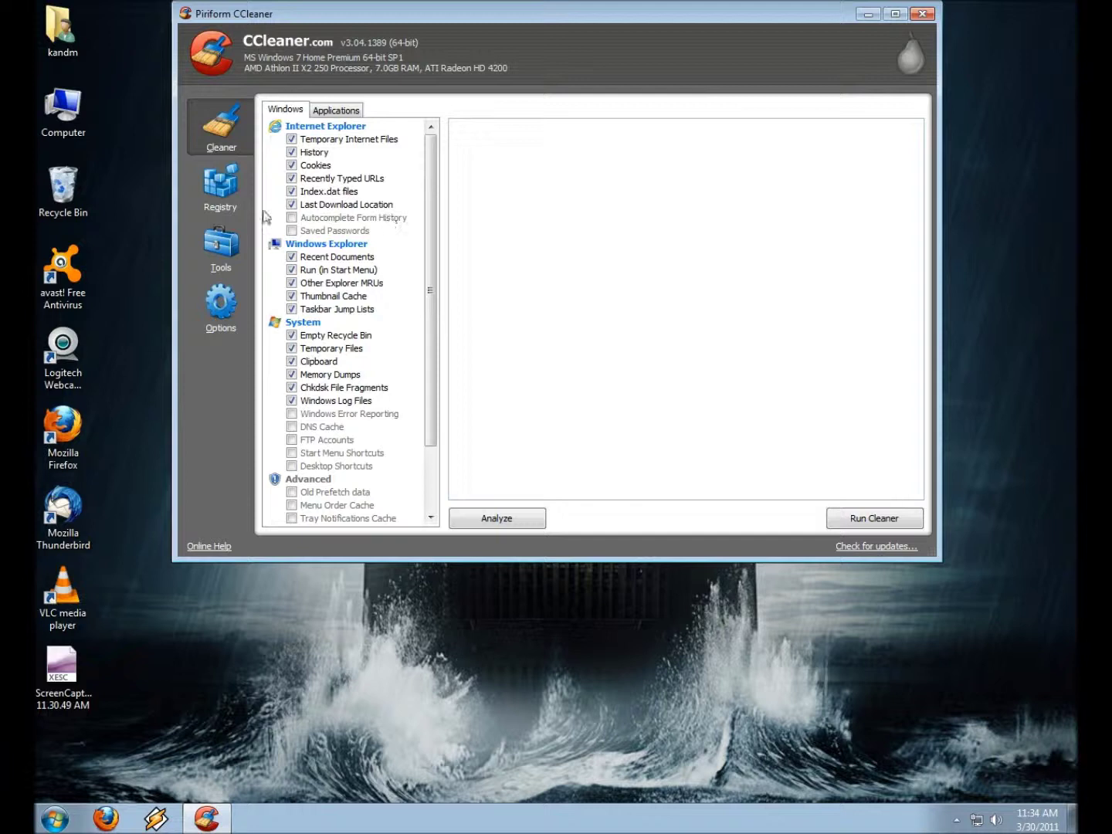
Step: Analyze the checked Windows and application items for removable files and run the cleaner on them
mouse_move(429, 151)
mouse_down()
mouse_move(430, 213)
mouse_move(430, 147)
mouse_up()
drag(428, 352, 430, 293)
scroll(372, 514, down, 2)
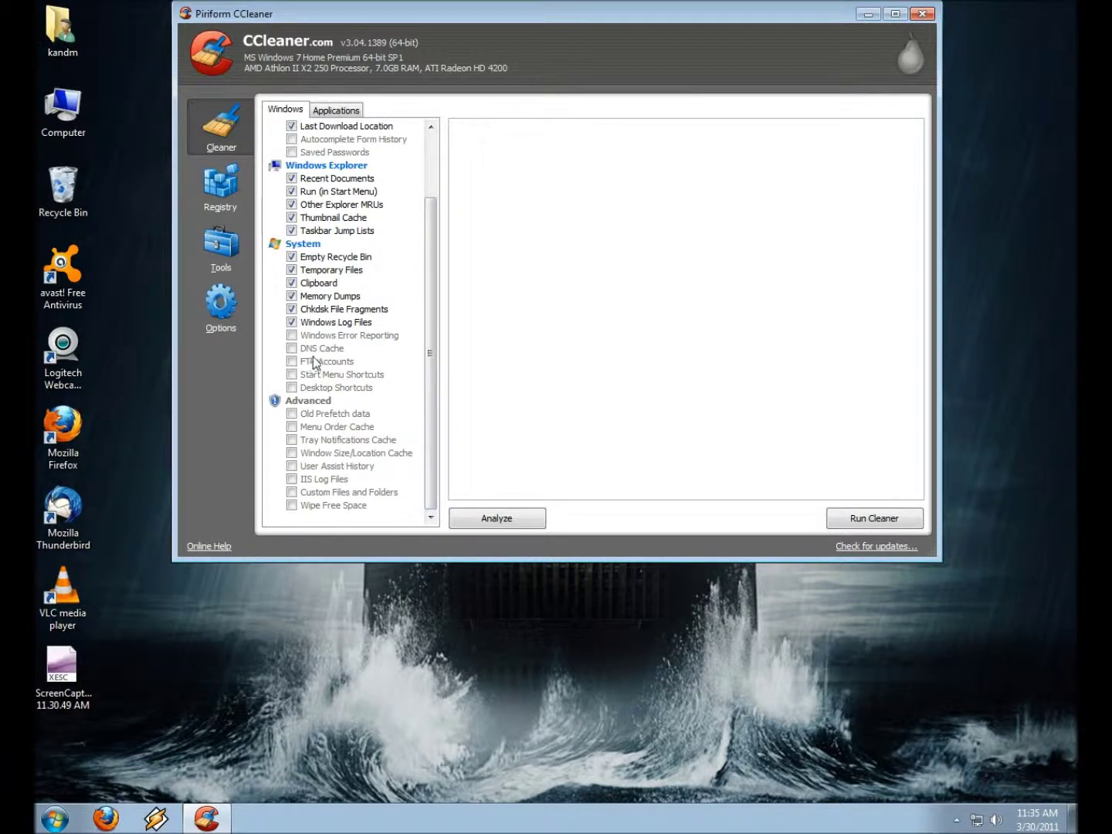
scroll(442, 439, up, 2)
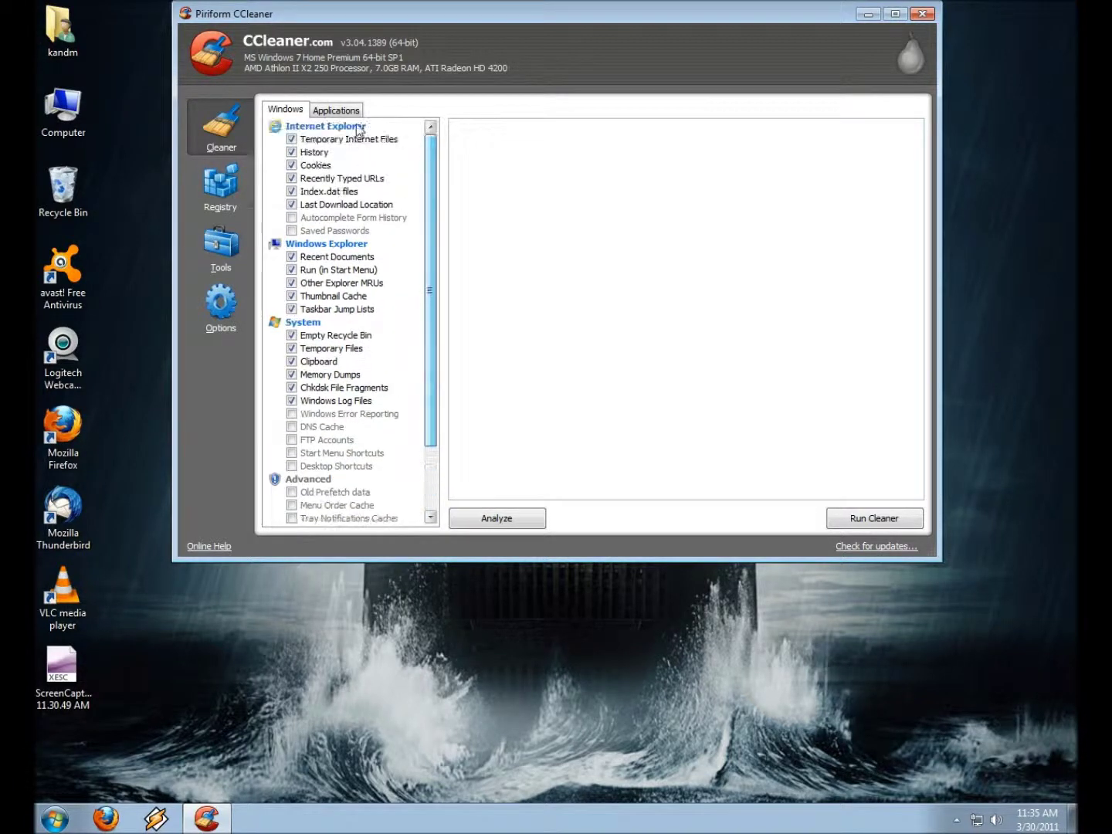
click(337, 110)
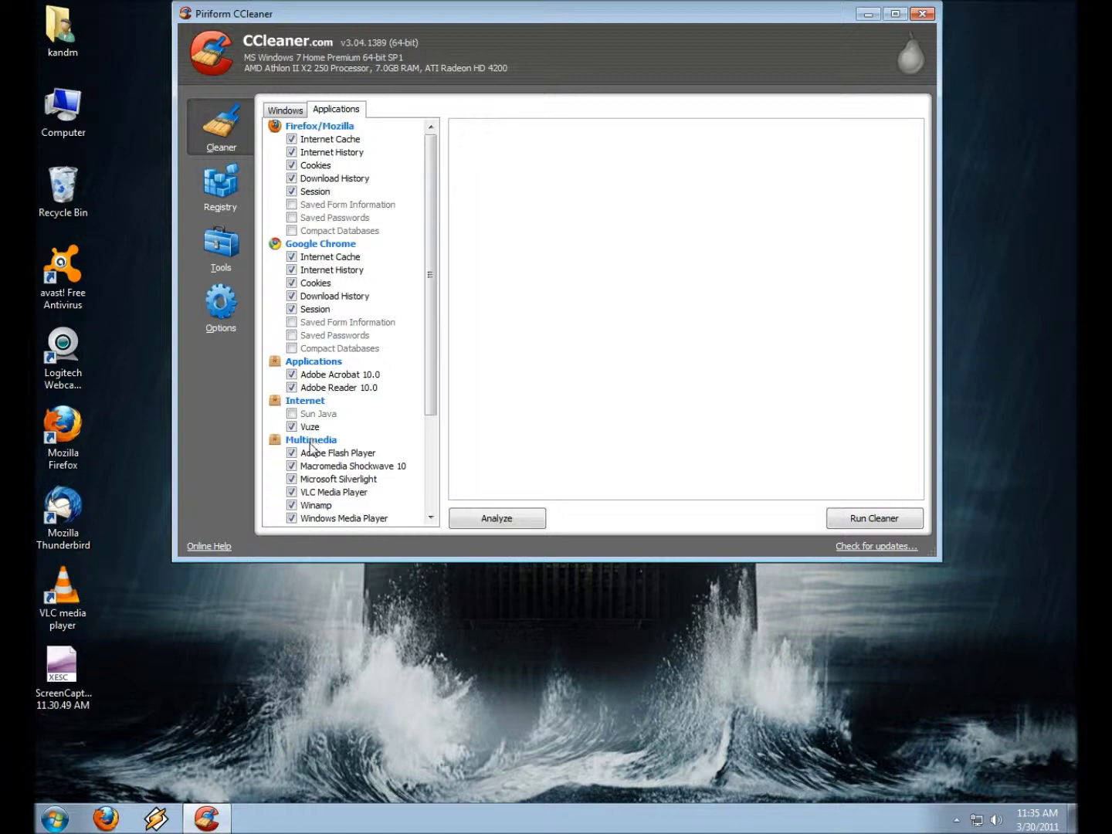
click(494, 524)
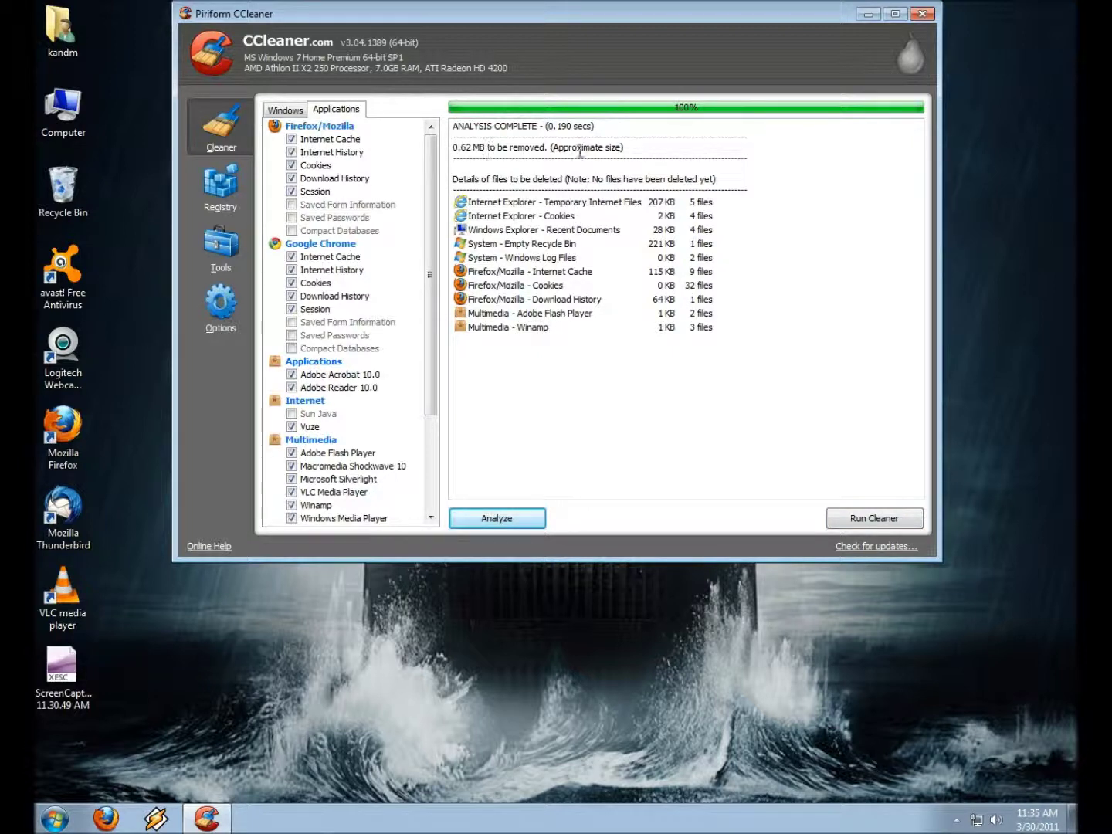
click(866, 523)
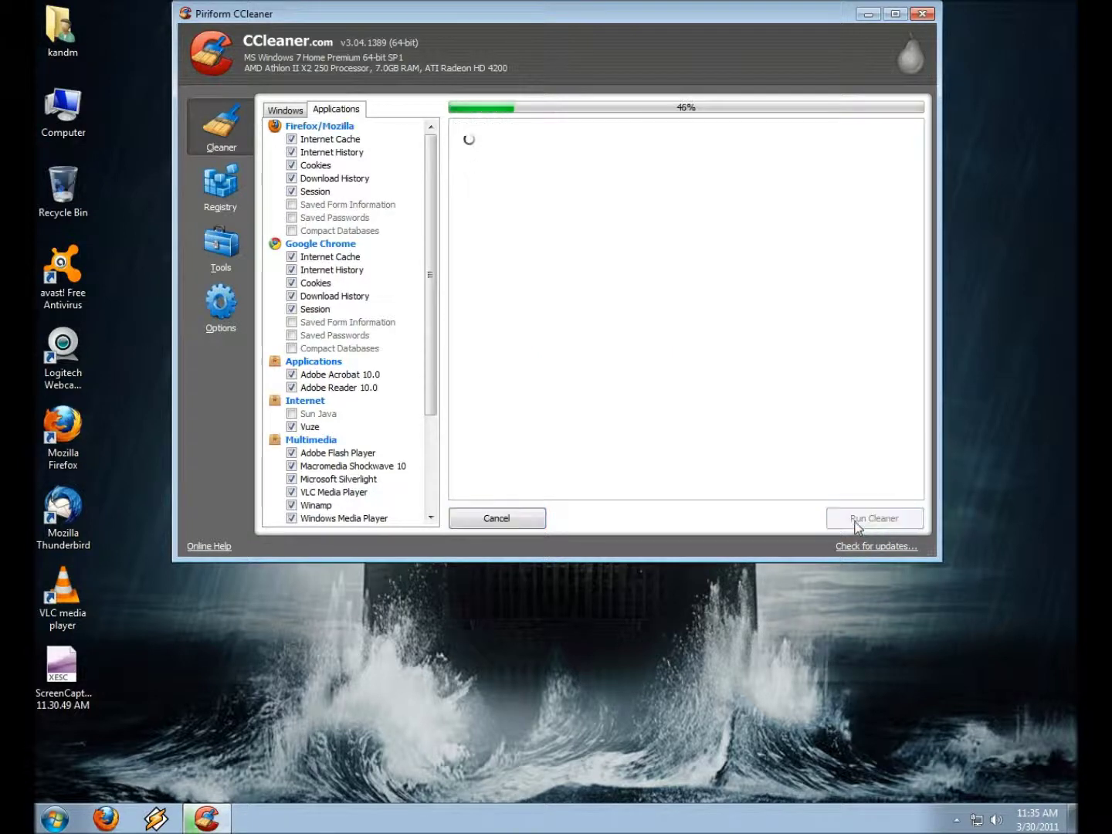
Step: Scan the registry for issues and fix all selected issues without backing up the registry changes
click(225, 193)
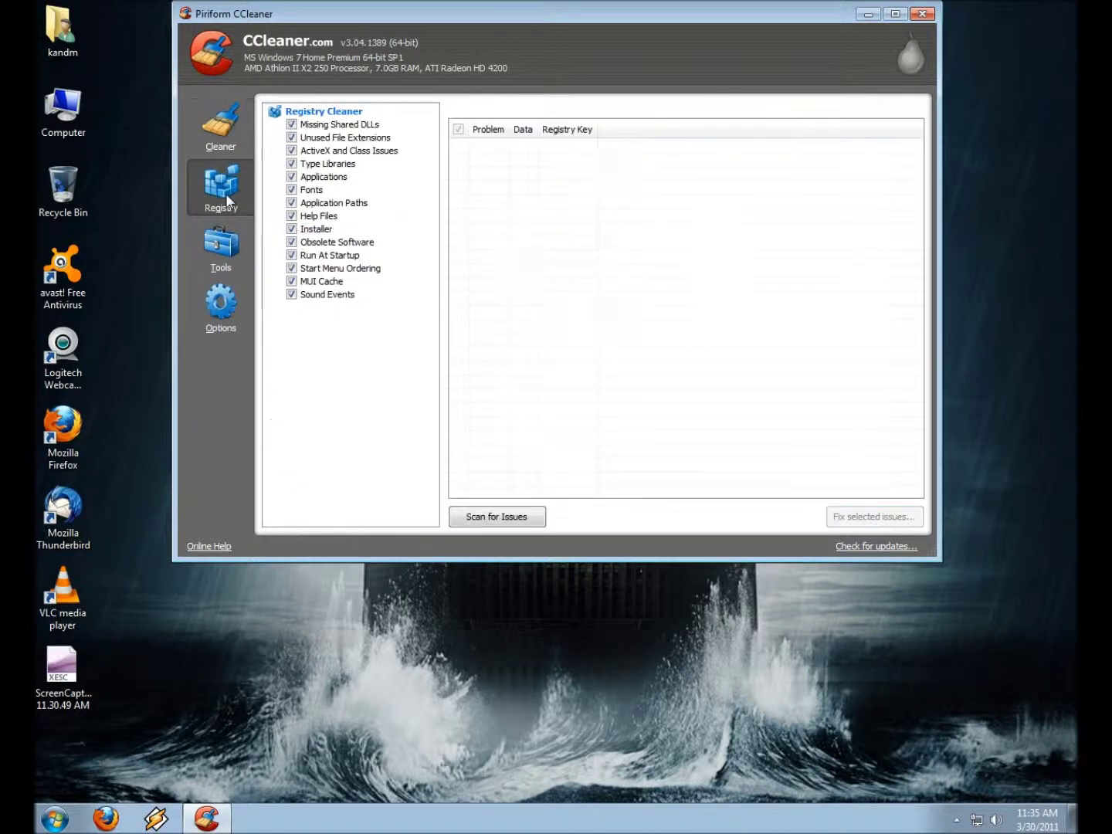
click(520, 524)
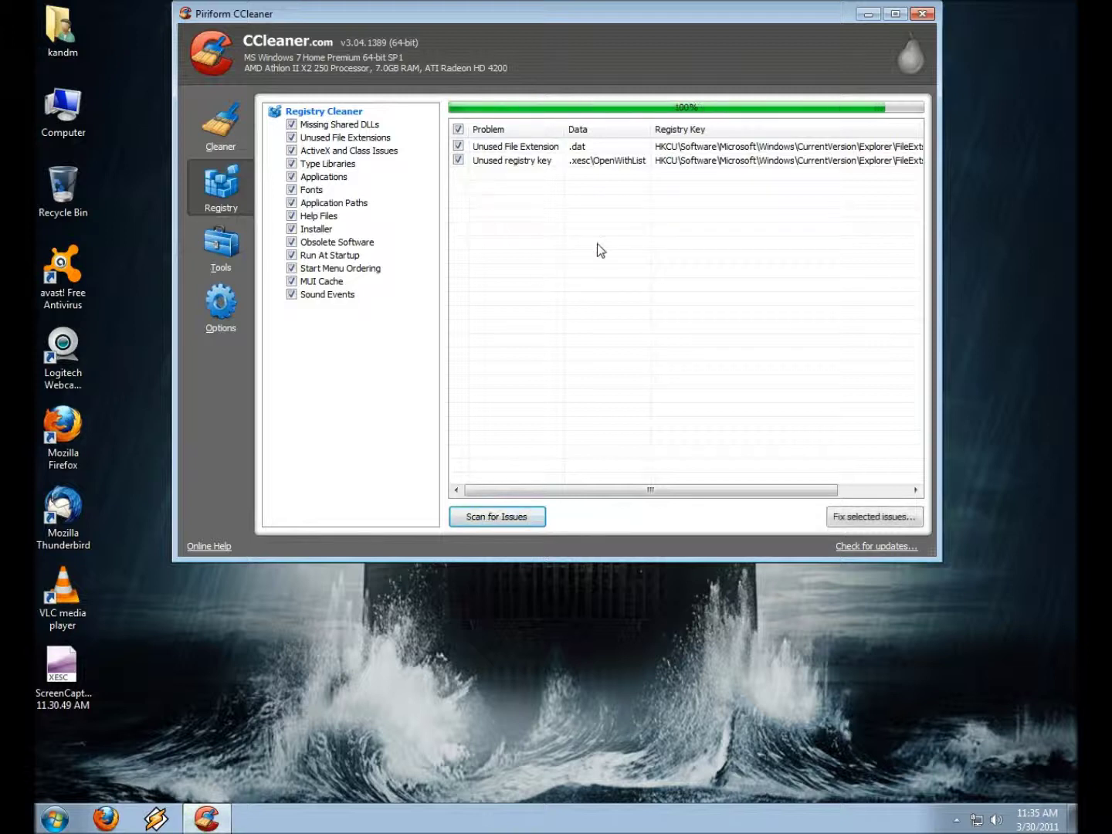
click(867, 518)
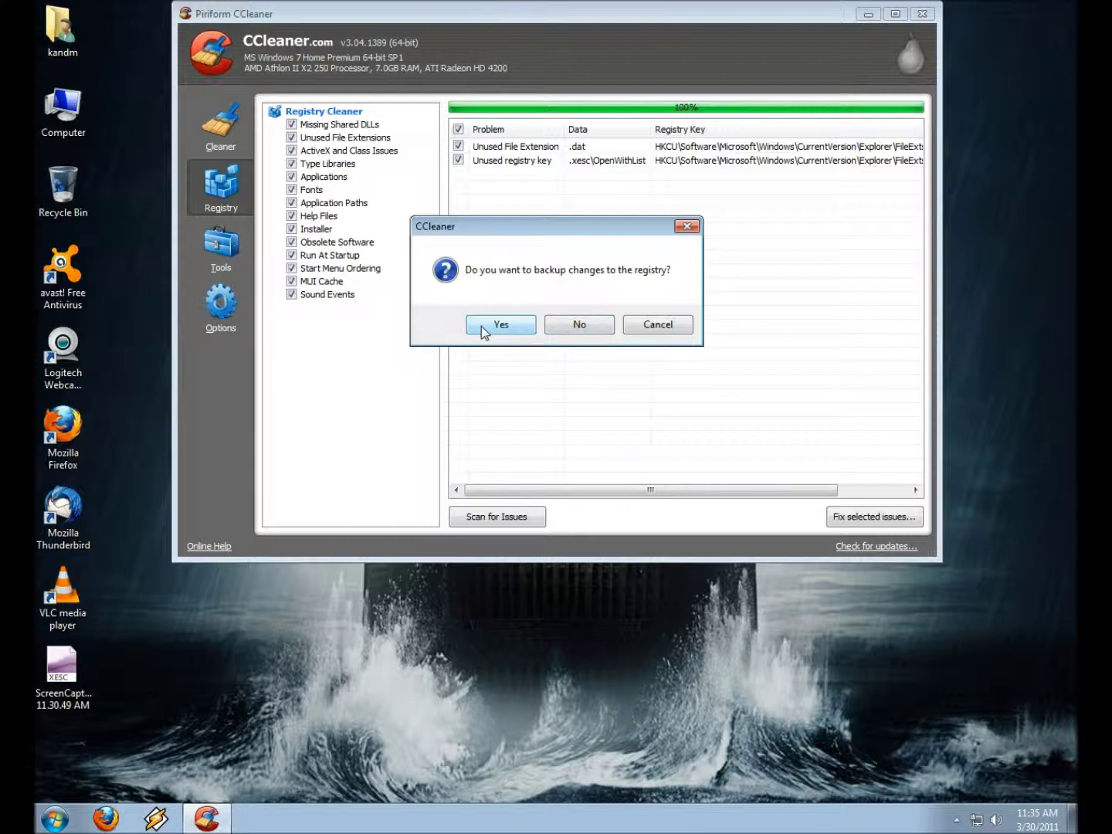
click(577, 327)
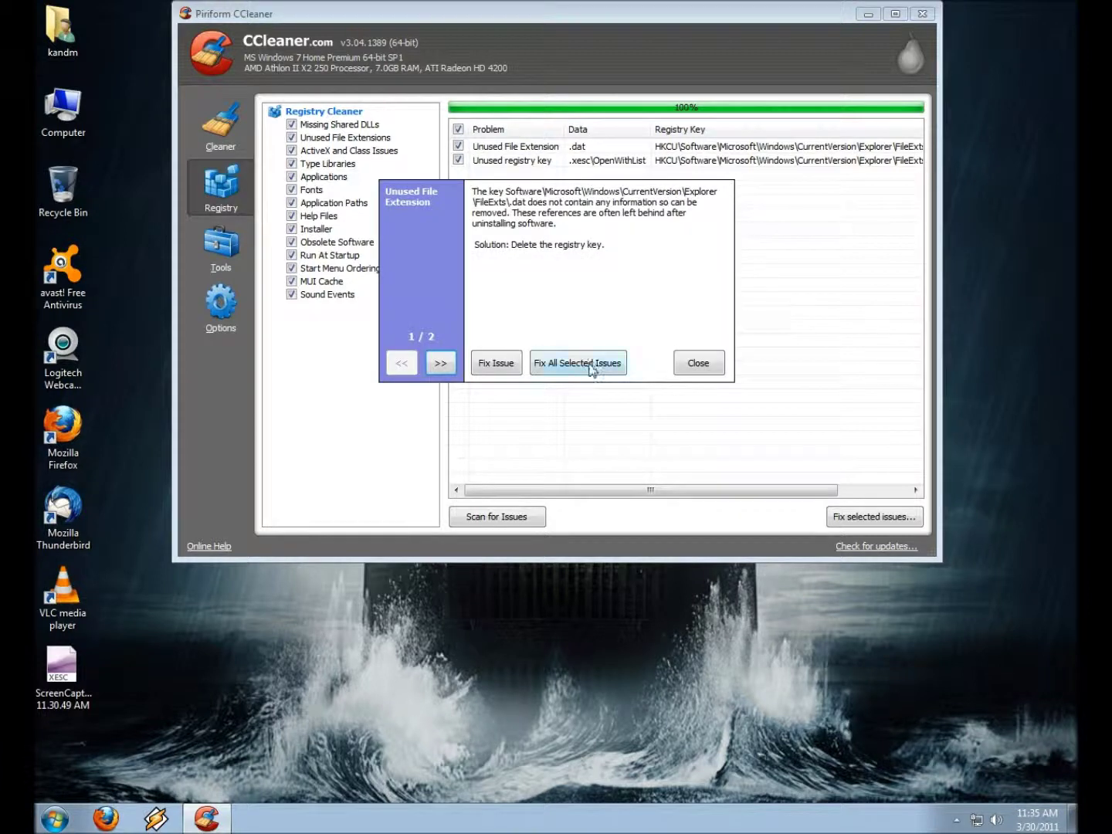
click(592, 367)
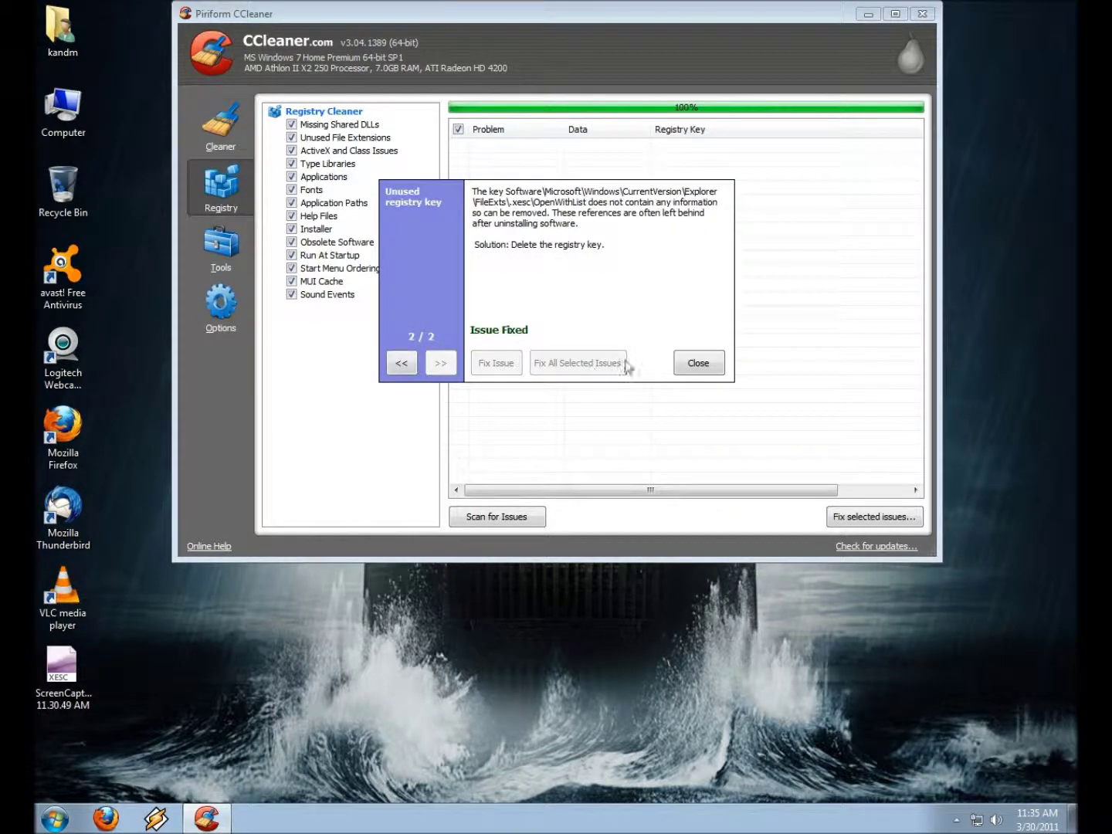
click(698, 364)
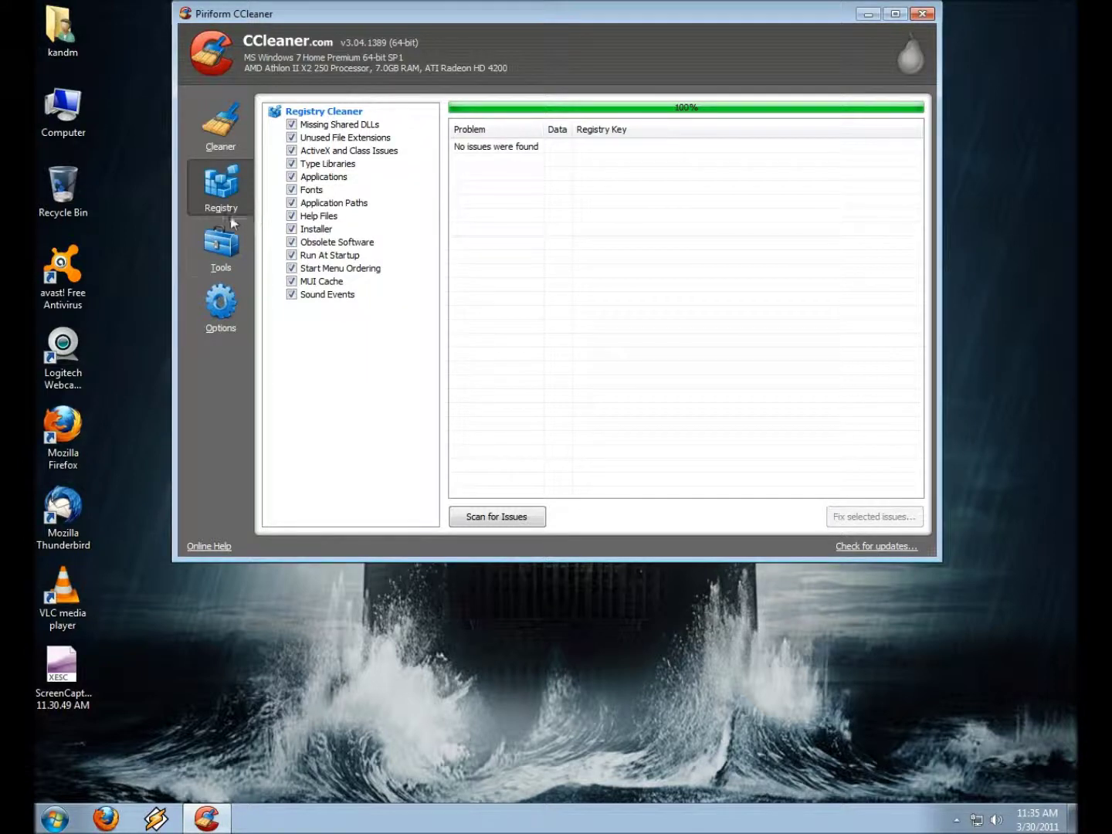
Step: Look through CCleaner's lists of removable installed programs and programs set to run at startup, and close CCleaner
click(231, 247)
click(322, 167)
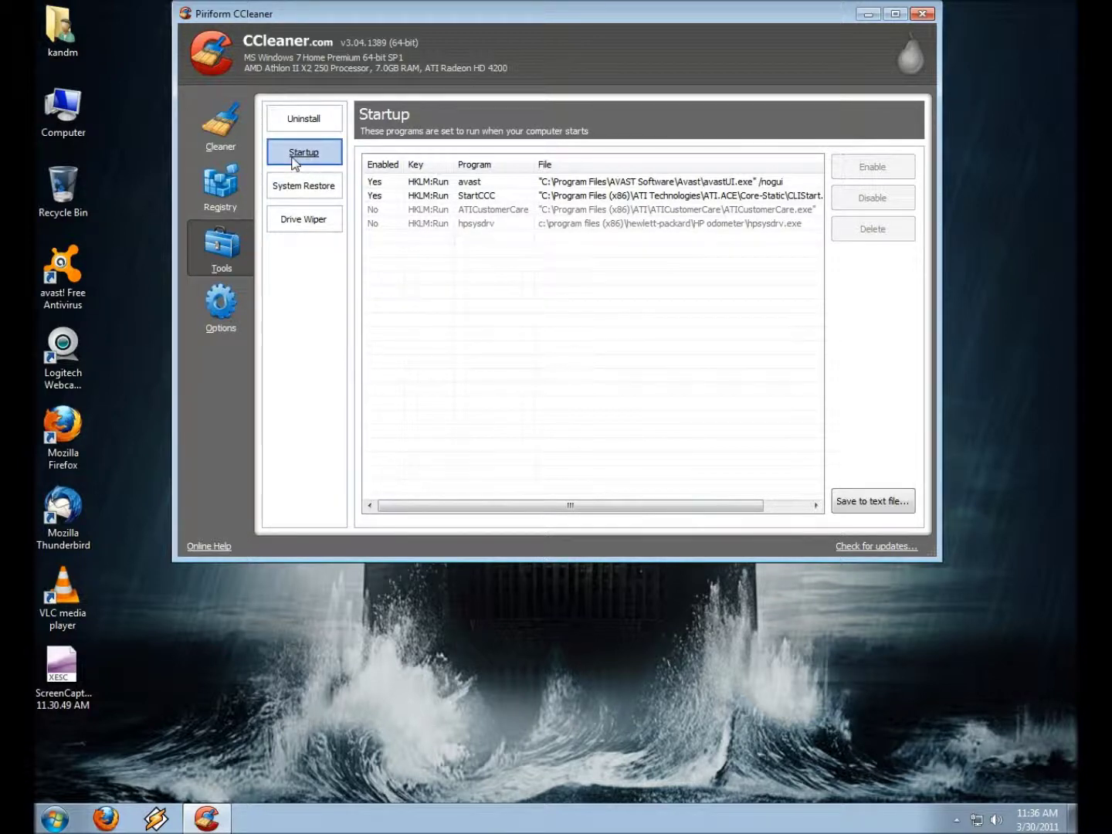
click(310, 118)
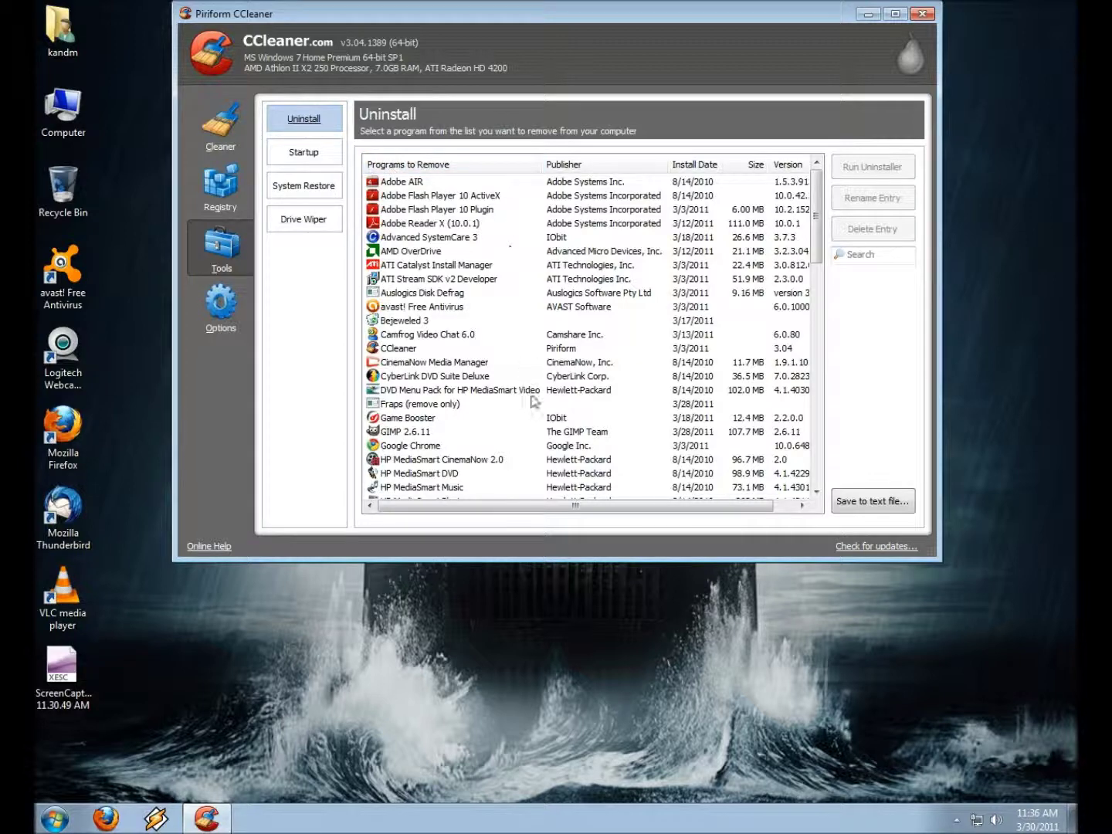
scroll(532, 403, down, 5)
scroll(534, 403, down, 4)
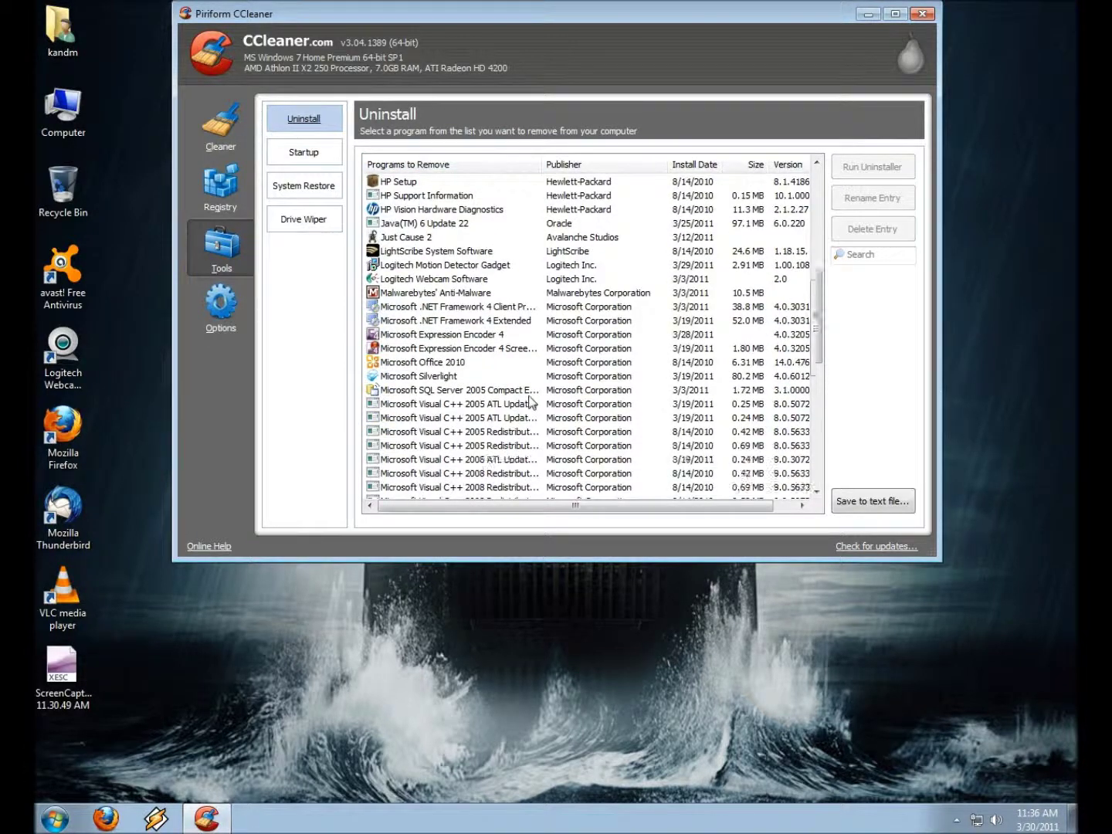
scroll(497, 379, up, 9)
click(310, 158)
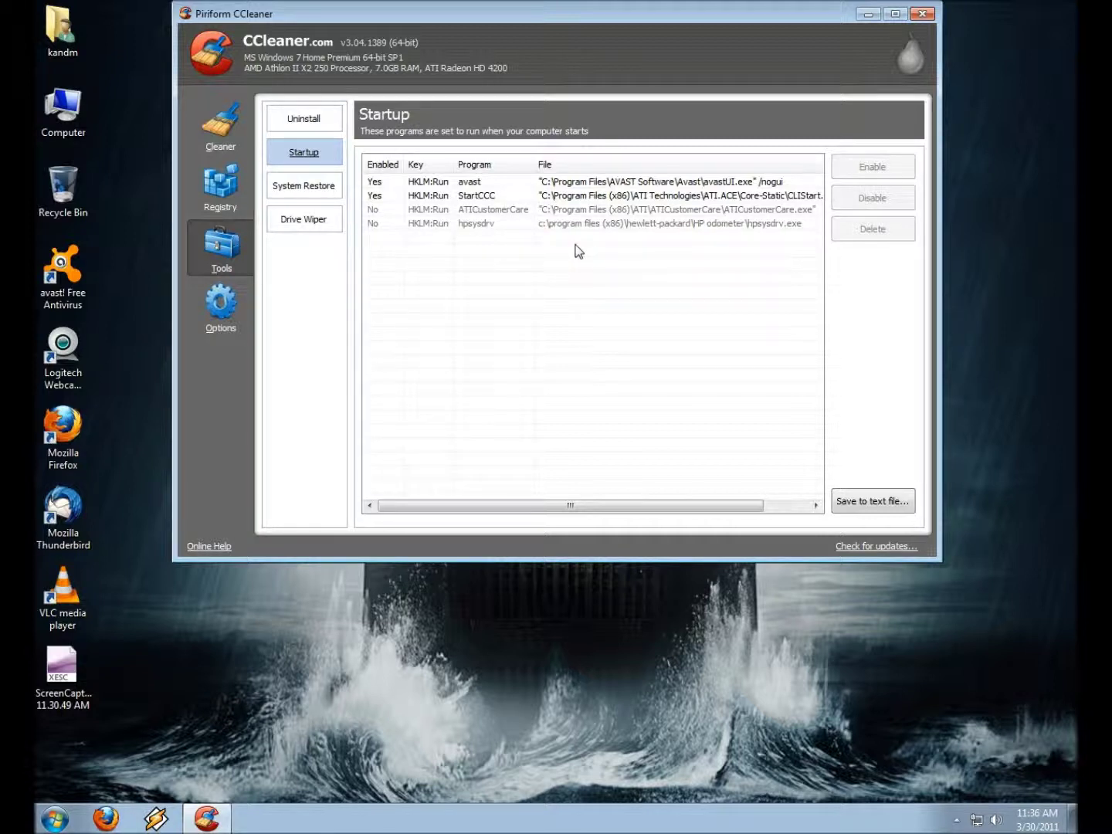
click(924, 16)
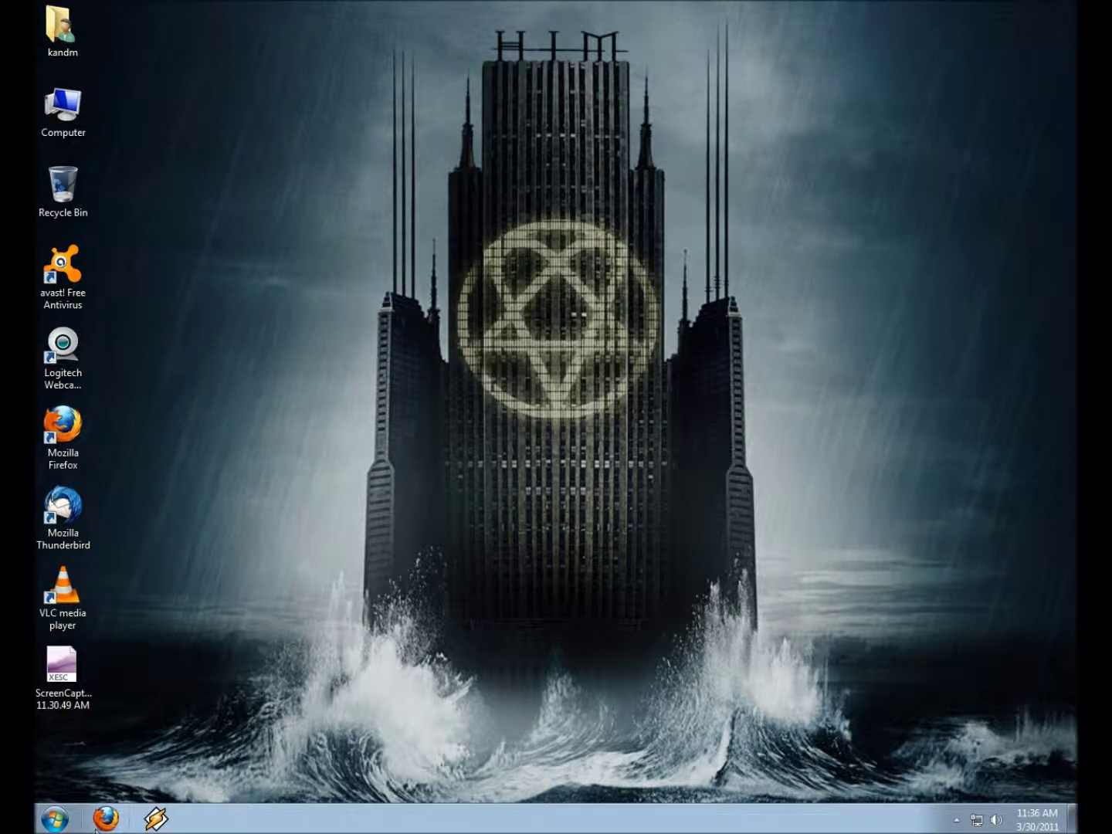
Step: Switch to Auslogics Disk Defrag, defragment the checked drives, and close the program when it finishes
click(49, 824)
click(154, 479)
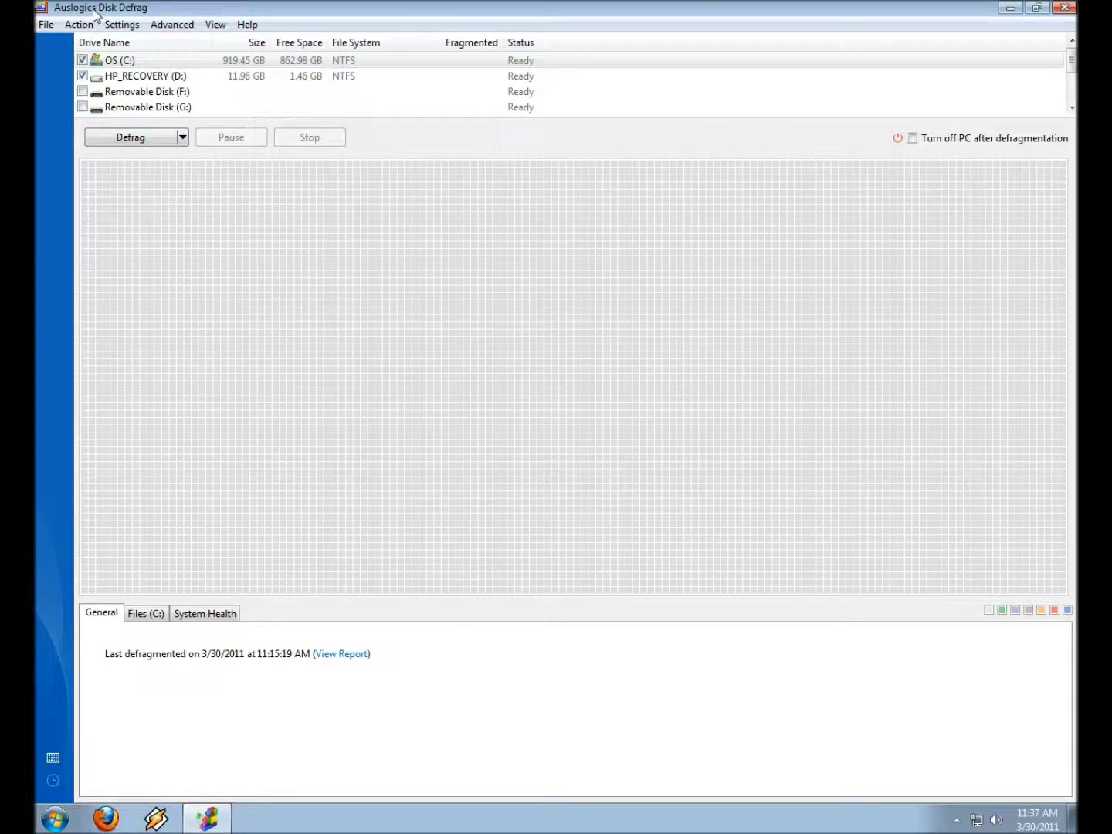
click(131, 137)
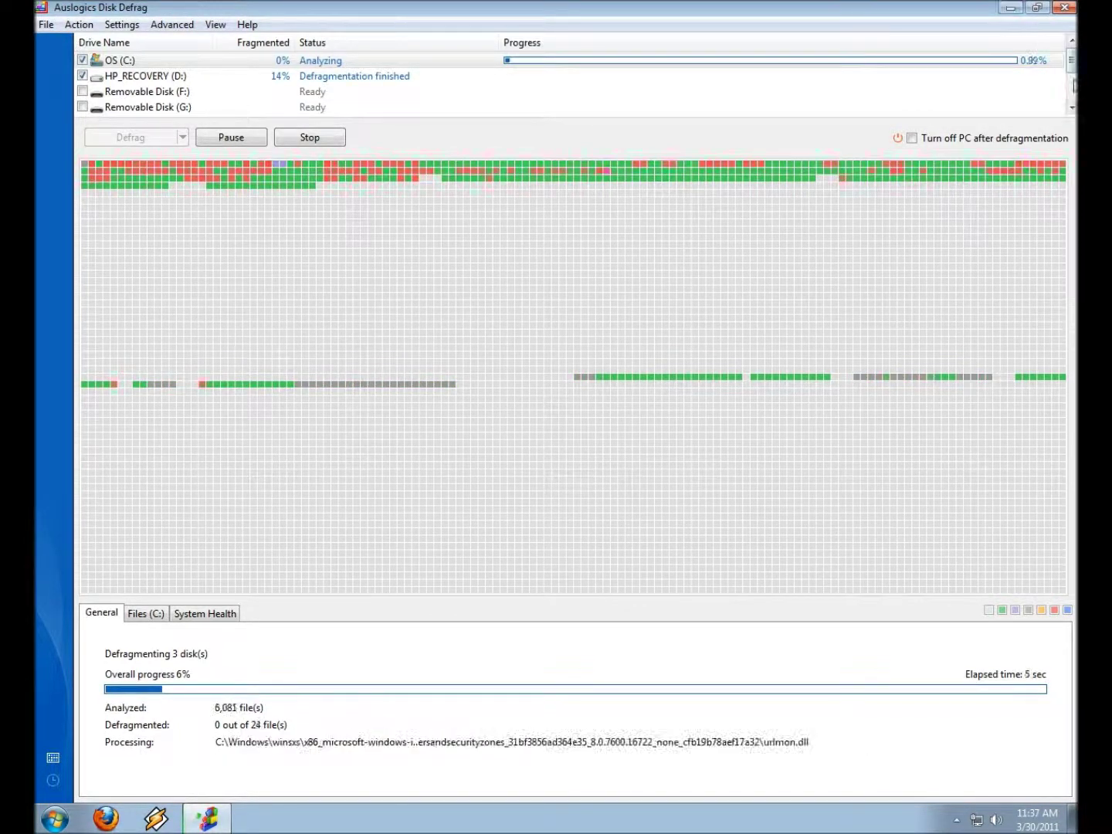
mouse_move(1073, 66)
mouse_down()
mouse_move(1073, 87)
mouse_move(1073, 62)
mouse_up()
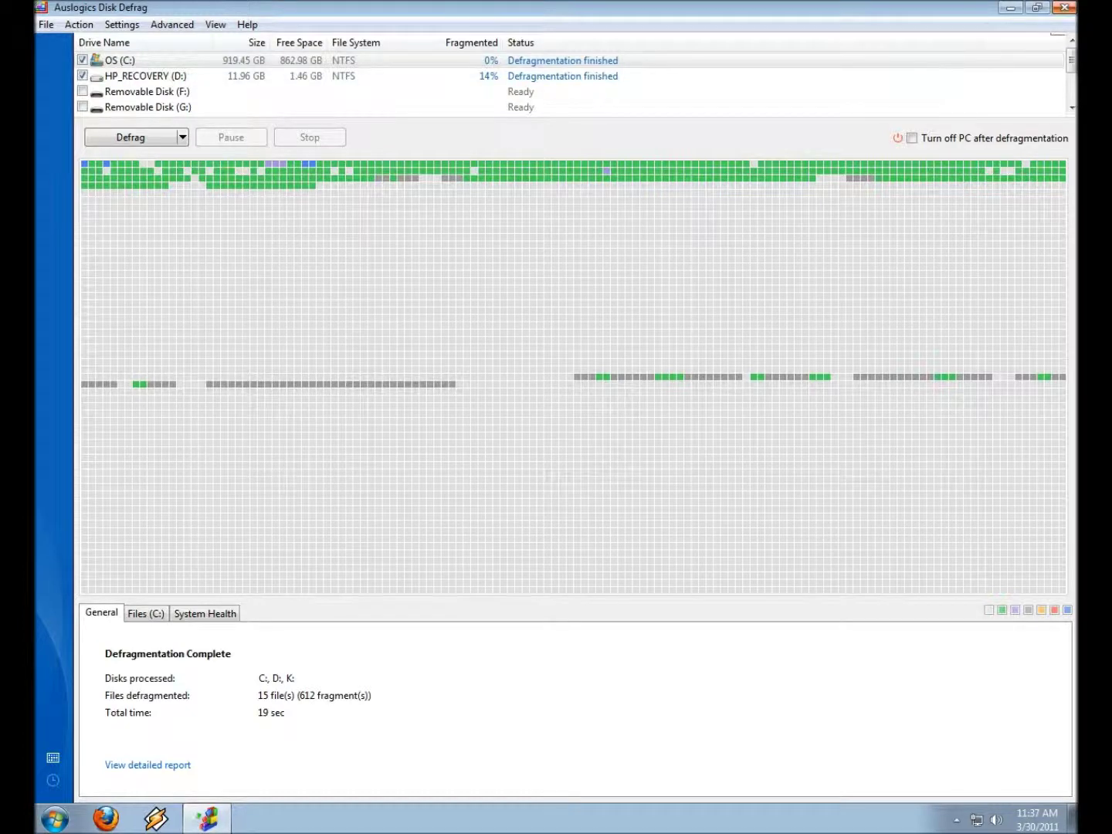
click(1064, 8)
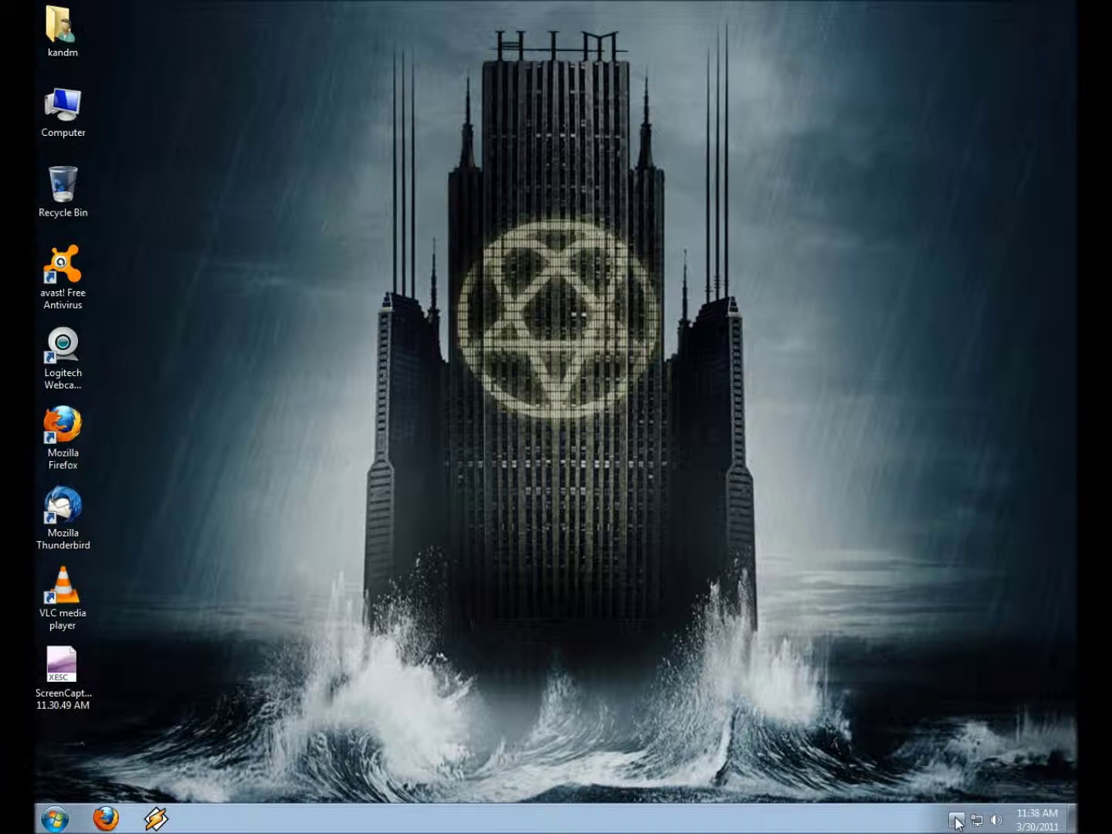
click(955, 821)
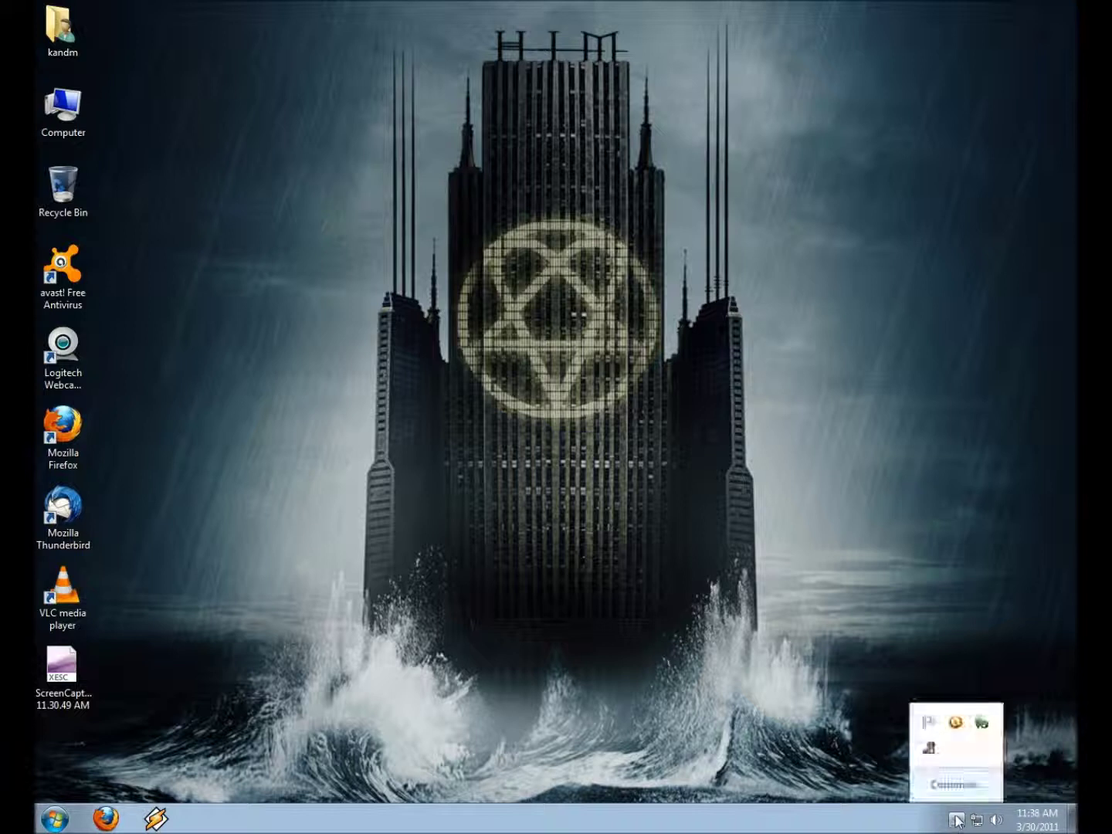
right_click(932, 752)
click(803, 679)
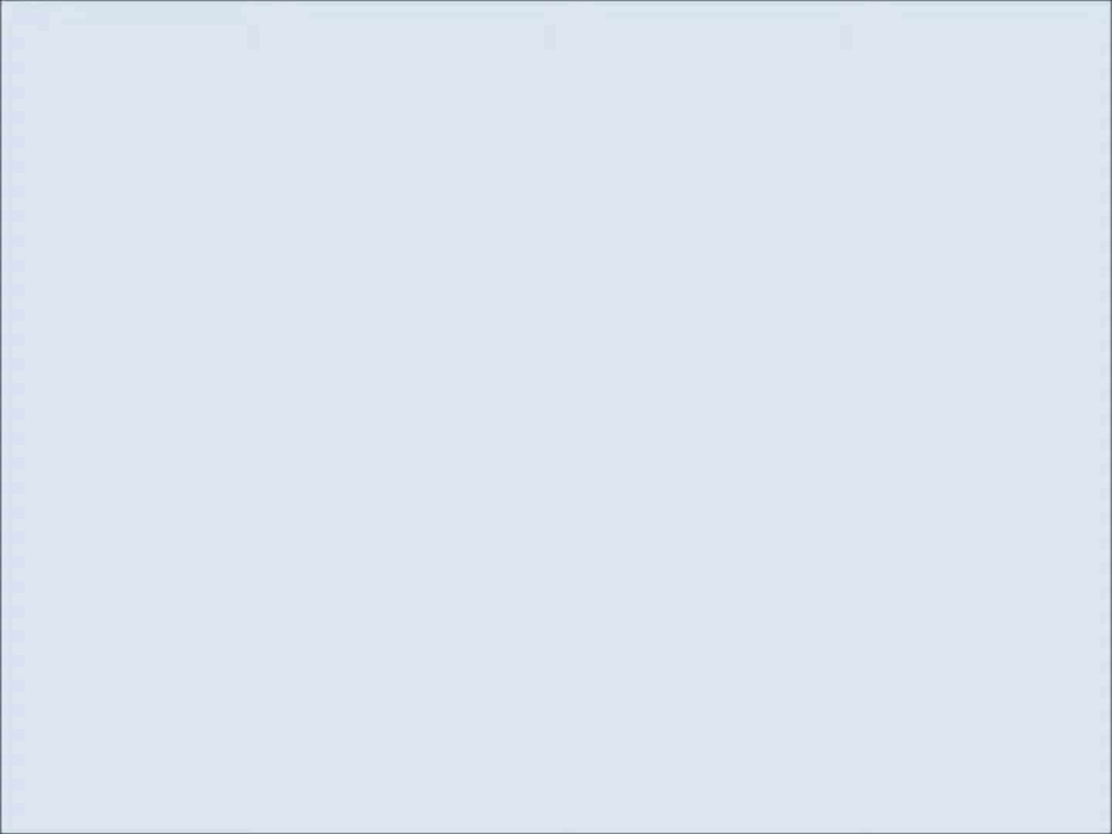